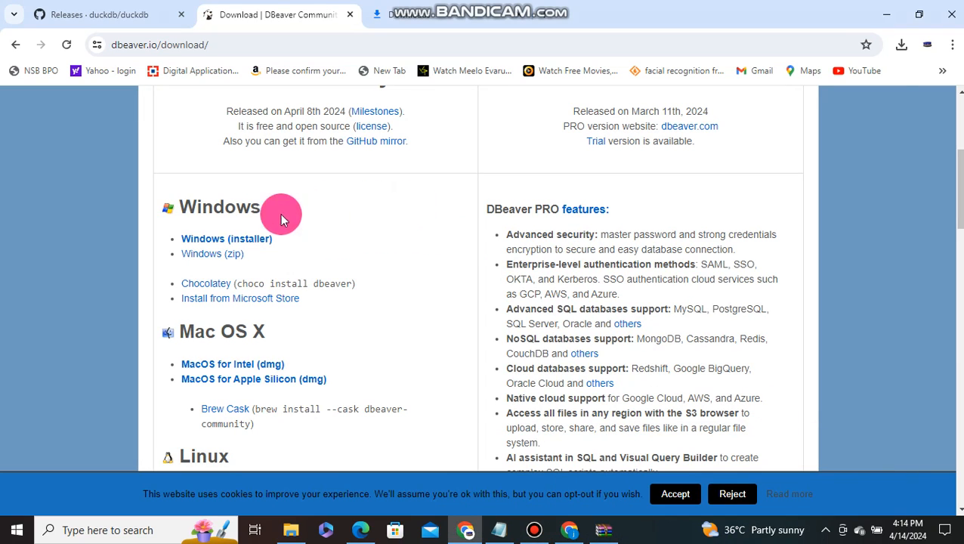
# Download the DBeaver Windows installer and keep the unverified file dbeaver-ce-24.0.2-x86_64-setup.exe
pyautogui.click(233, 242)
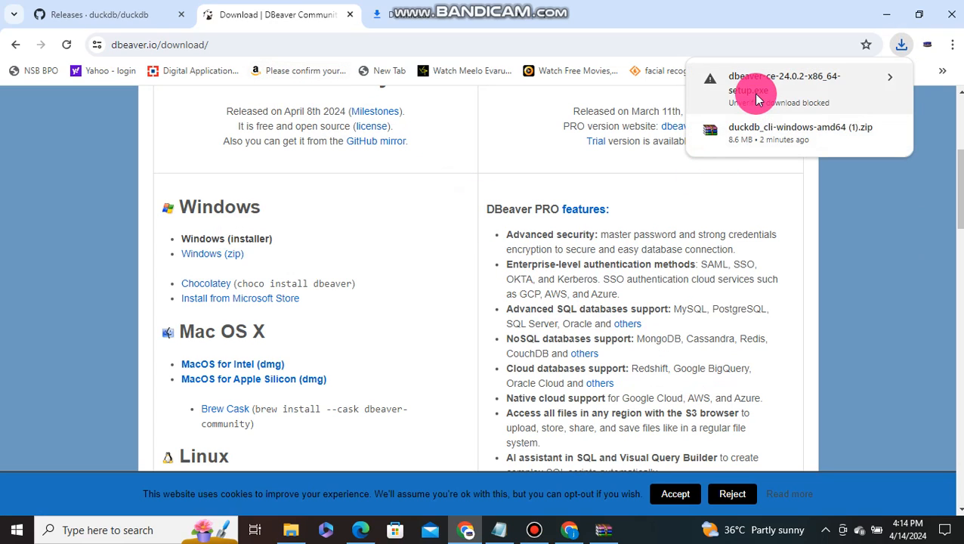
pyautogui.click(758, 98)
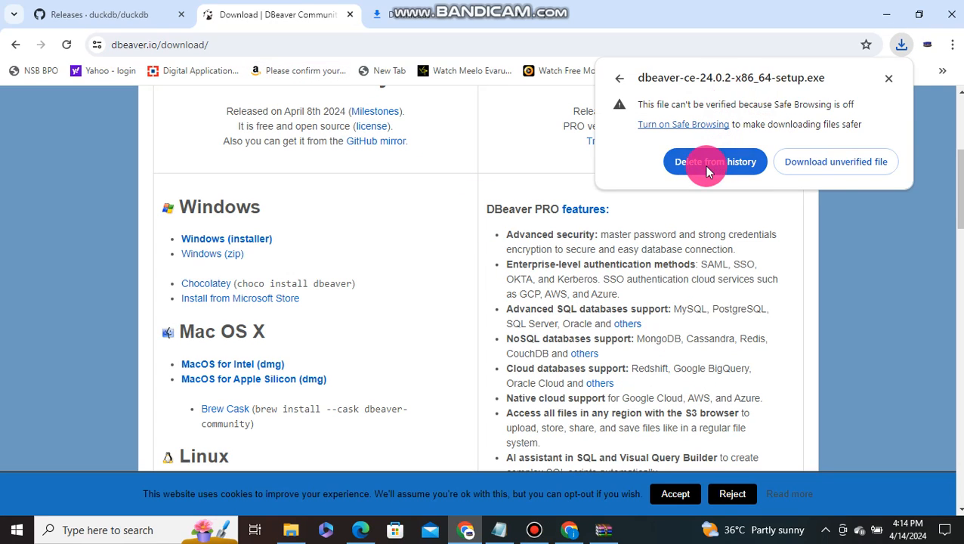
pyautogui.click(804, 158)
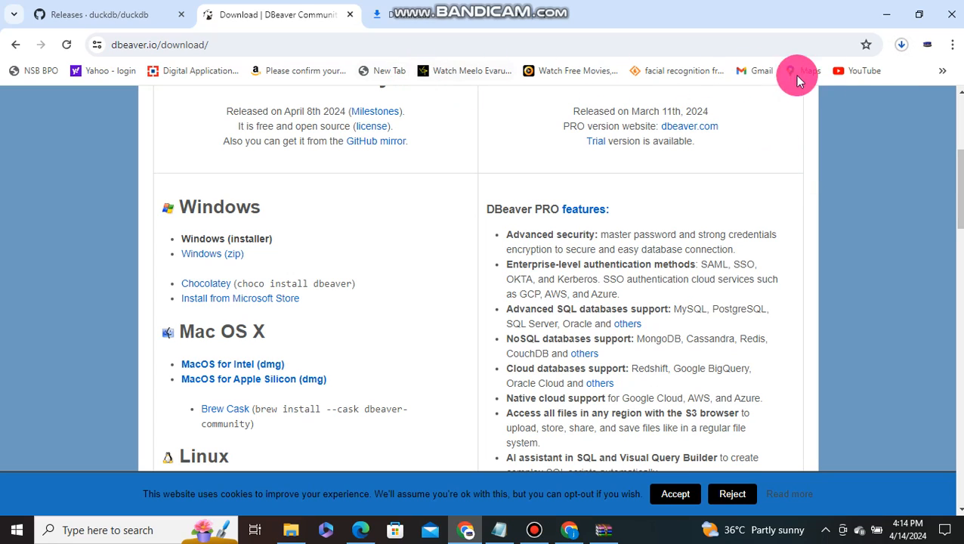
pyautogui.click(534, 530)
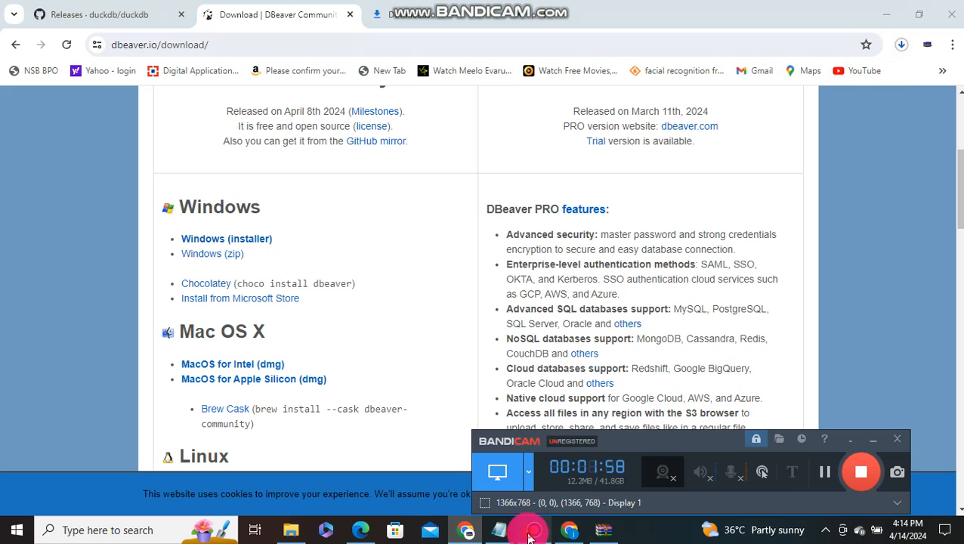
pyautogui.click(825, 473)
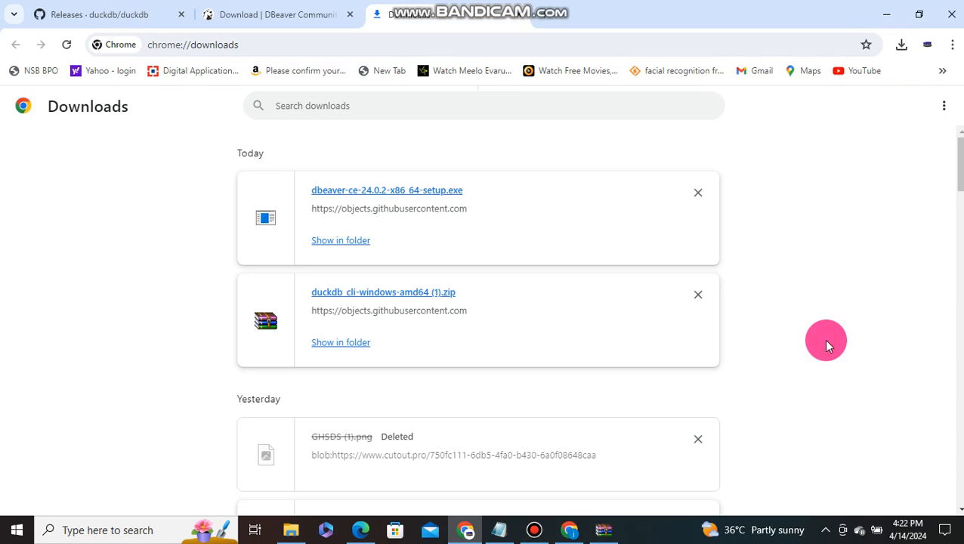
pyautogui.click(534, 530)
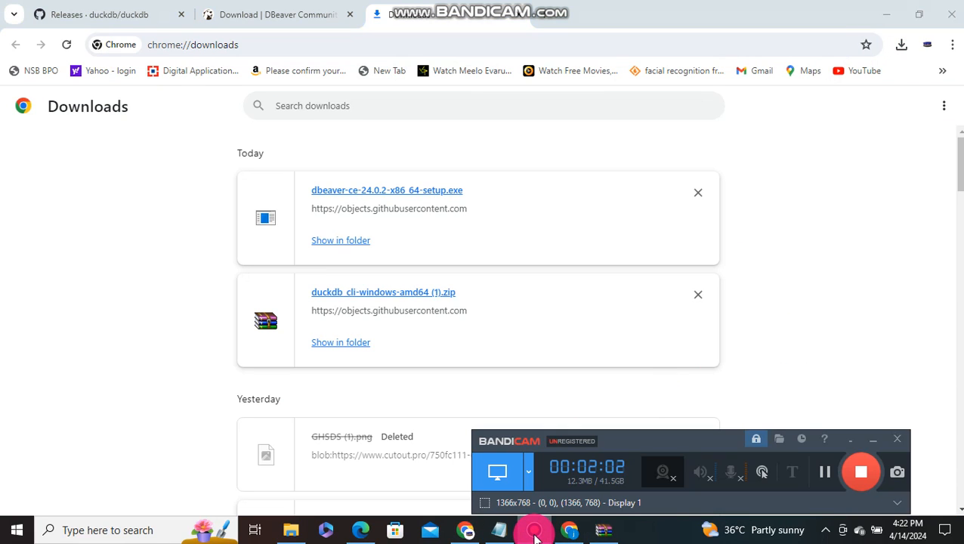
pyautogui.click(800, 308)
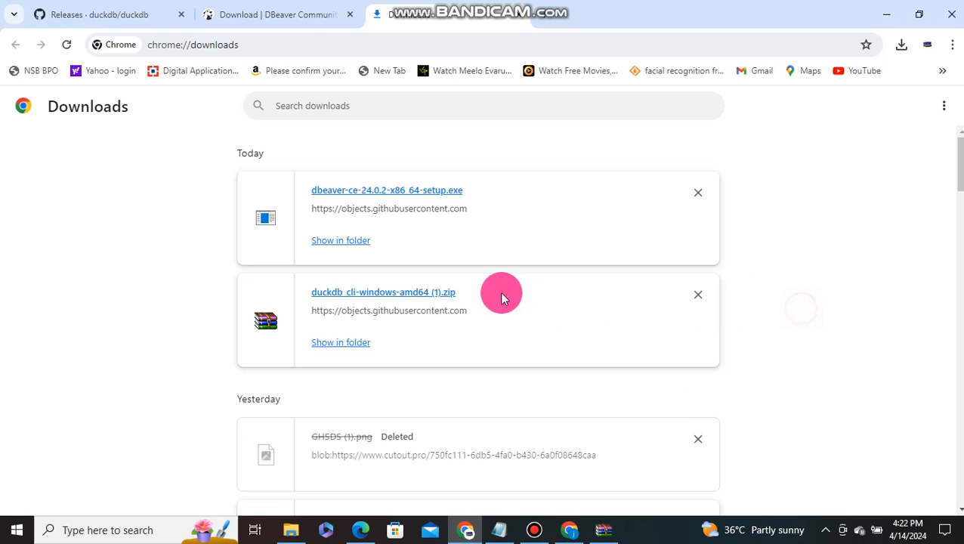
# Show the downloaded DBeaver installer in its folder, run dbeaver-ce-24.0.2-x86_64-setup and accept English as the installer language
pyautogui.click(339, 247)
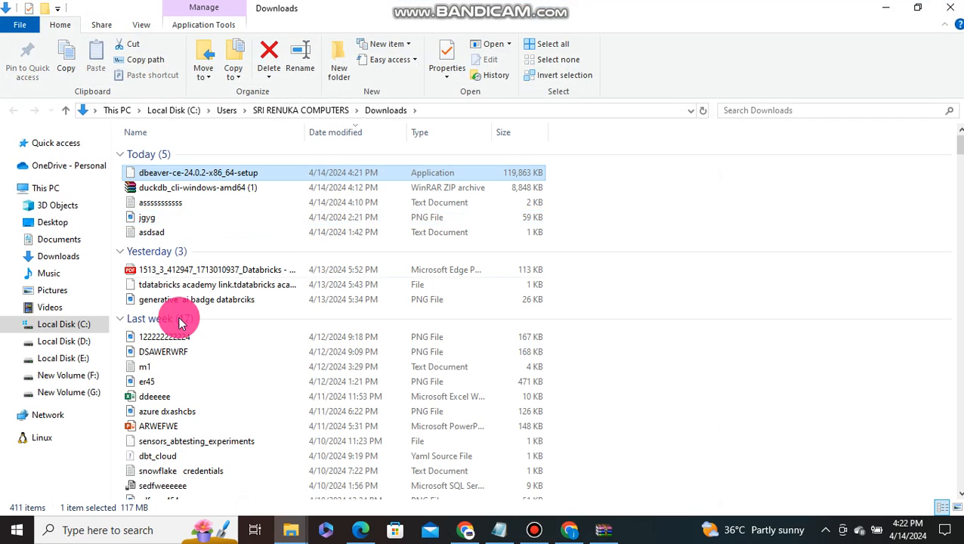
pyautogui.doubleClick(203, 173)
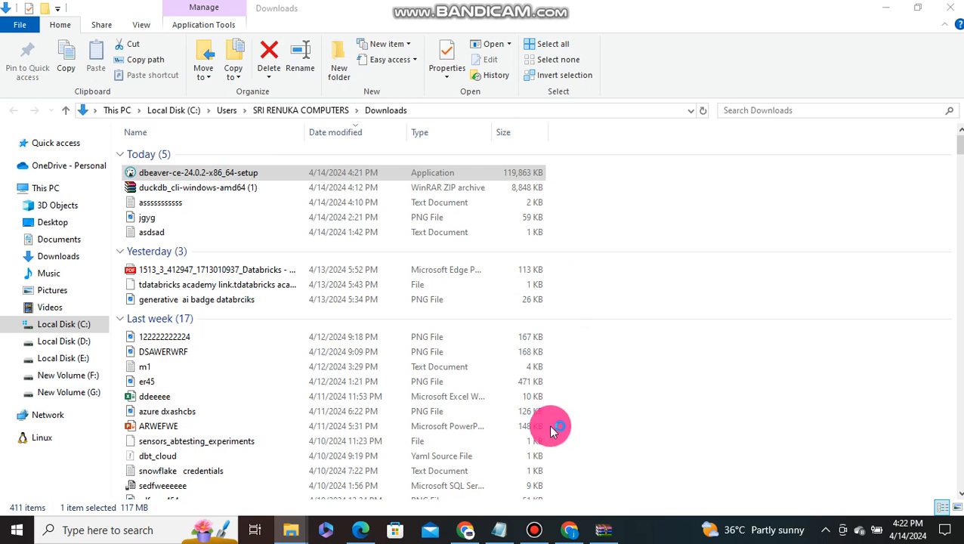
pyautogui.click(535, 530)
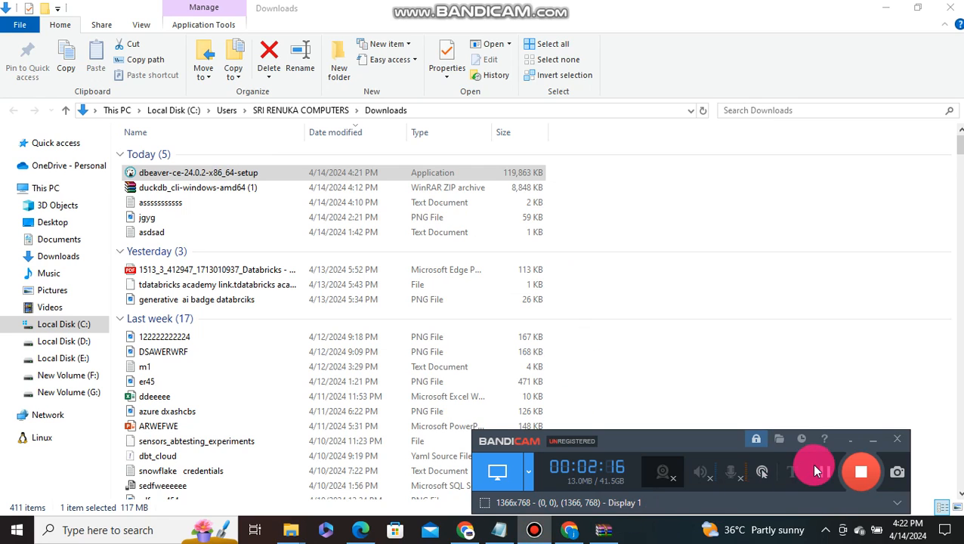
pyautogui.click(851, 285)
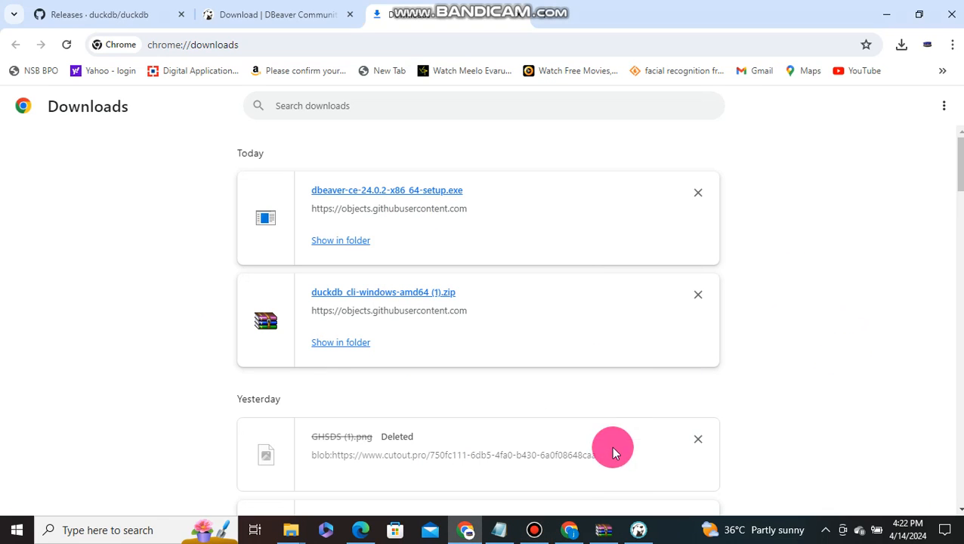
pyautogui.click(636, 530)
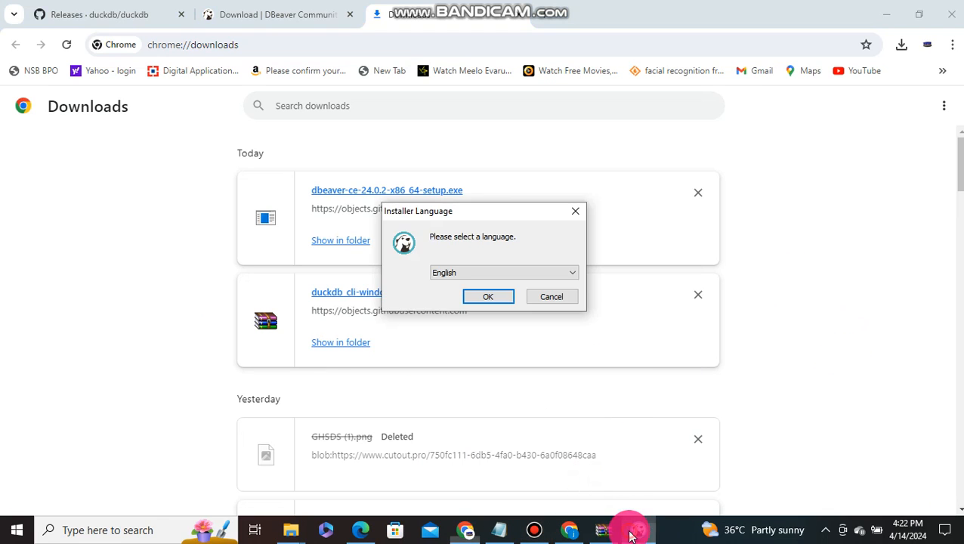
pyautogui.click(488, 297)
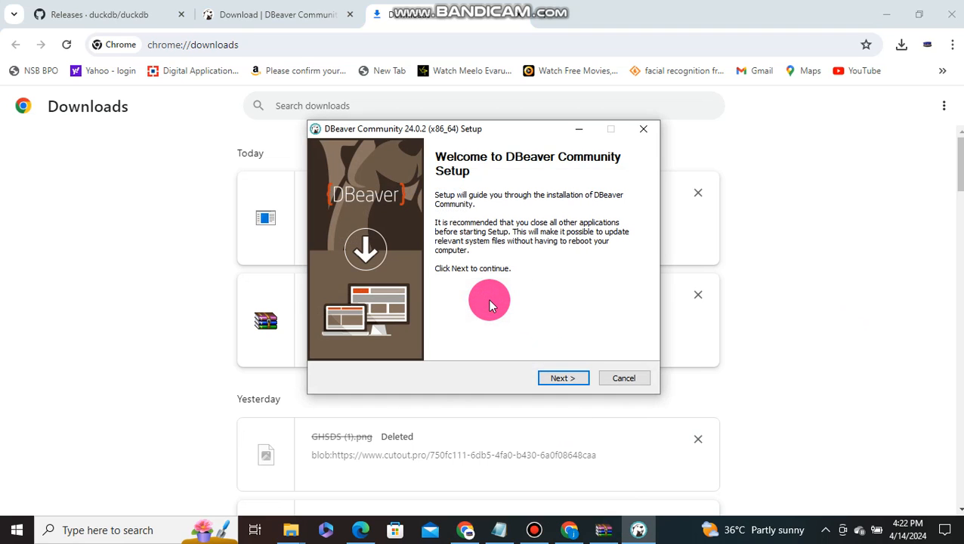
# Accept the license agreement and choose to install DBeaver Community only for the current user
pyautogui.click(560, 378)
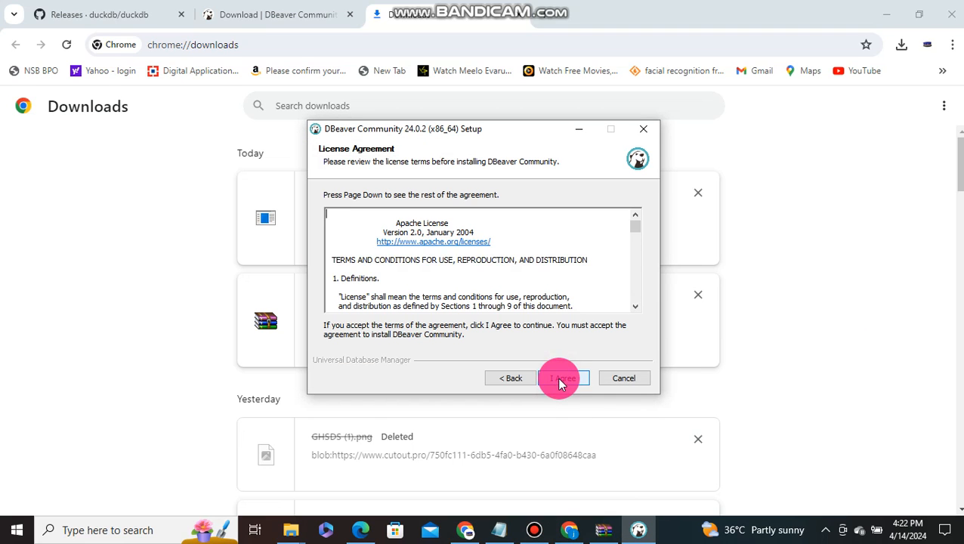
pyautogui.click(560, 380)
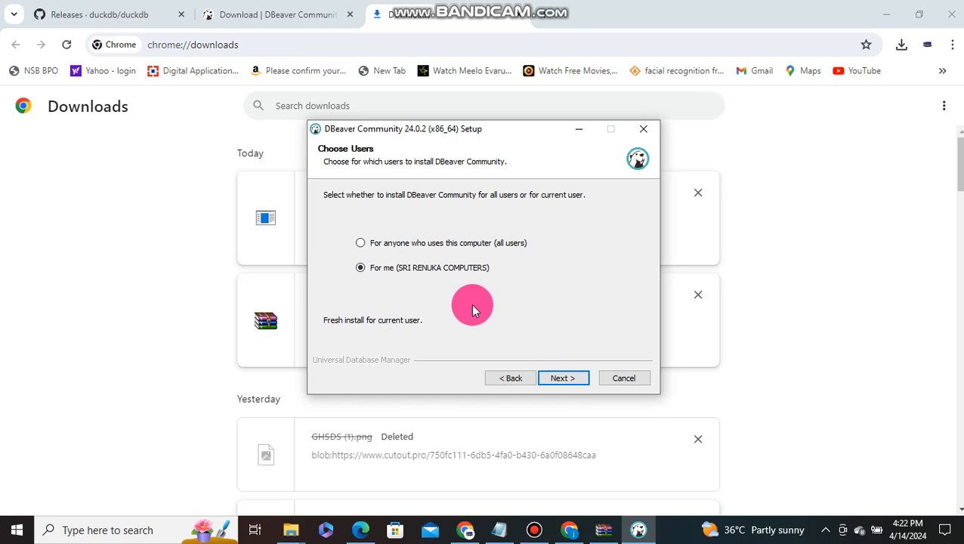
pyautogui.click(565, 380)
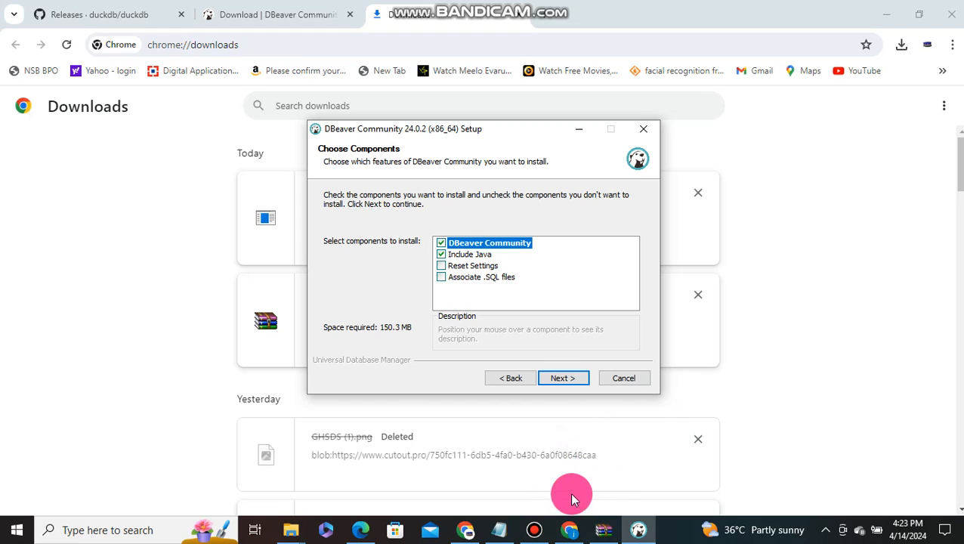
# Add the Associate .SQL files component to the installation, alongside DBeaver Community and Include Java
pyautogui.click(534, 529)
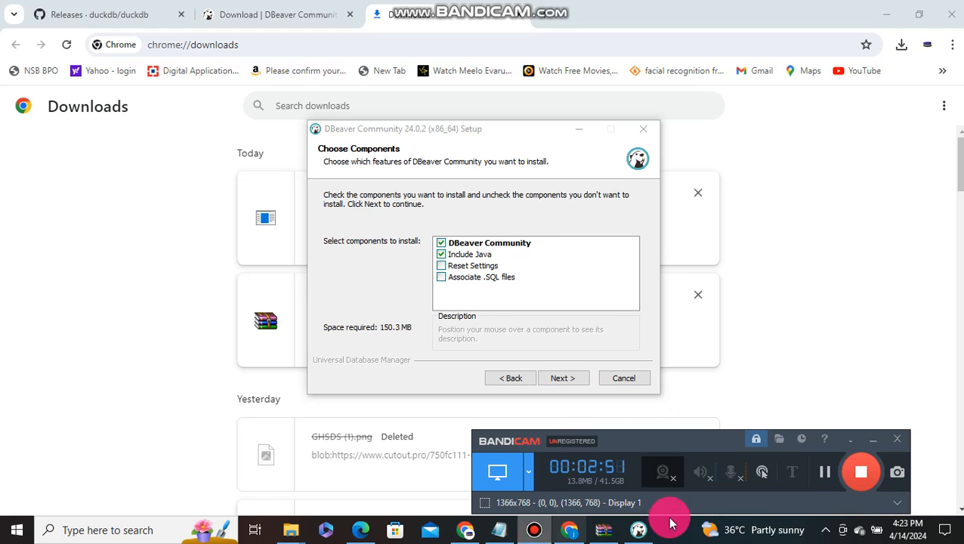
pyautogui.click(825, 471)
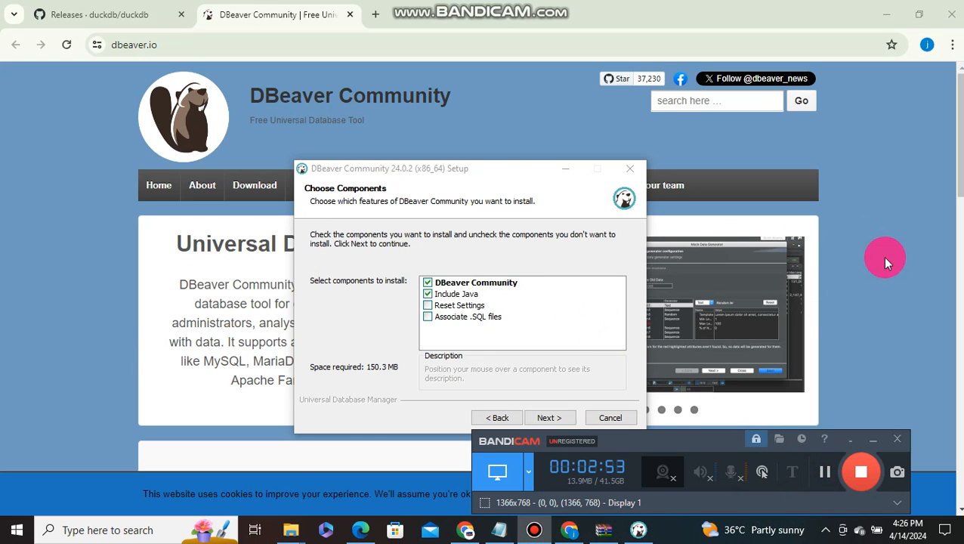
pyautogui.click(473, 184)
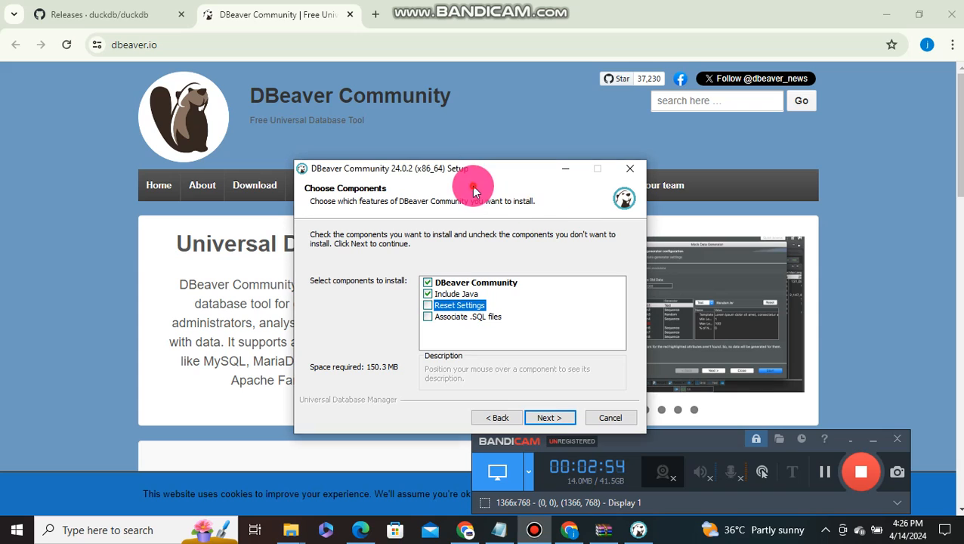
pyautogui.click(432, 316)
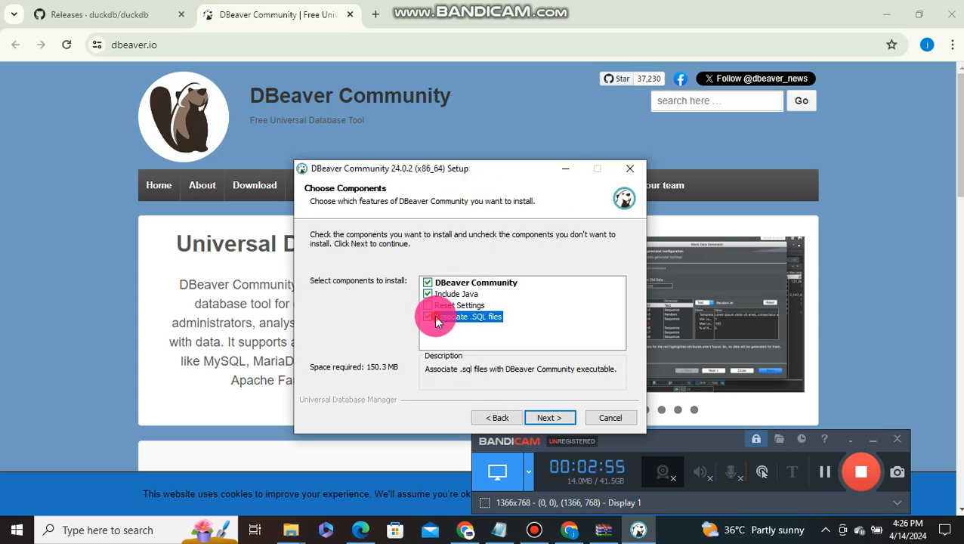
pyautogui.click(873, 438)
pyautogui.click(544, 418)
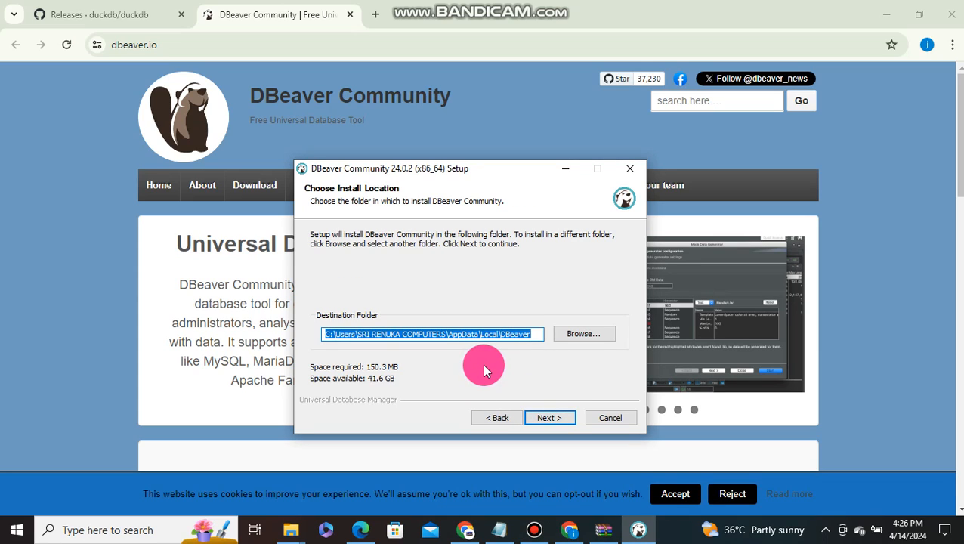
# Keep the default destination folder and the DBeaver Community Start Menu folder, and run the installation
pyautogui.click(541, 418)
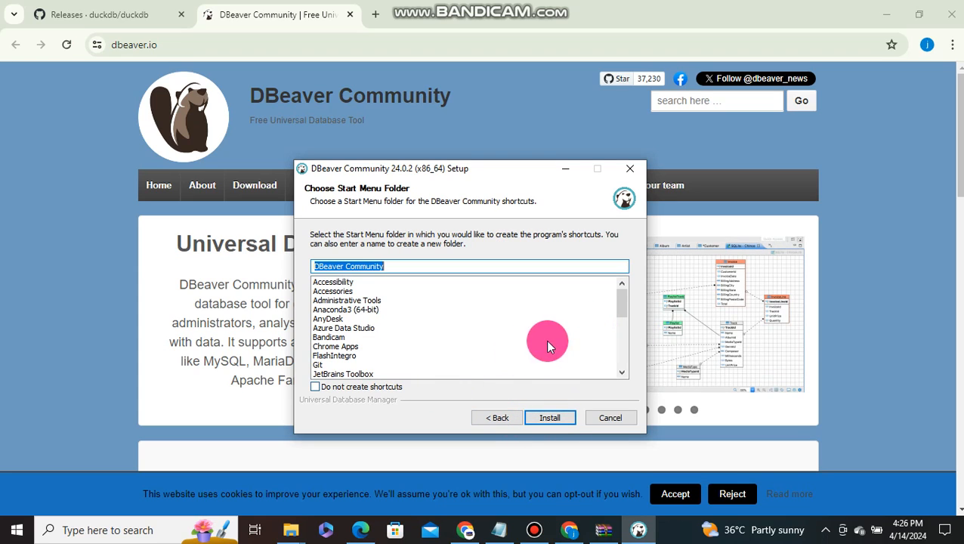
pyautogui.scroll(-7, 594, 341)
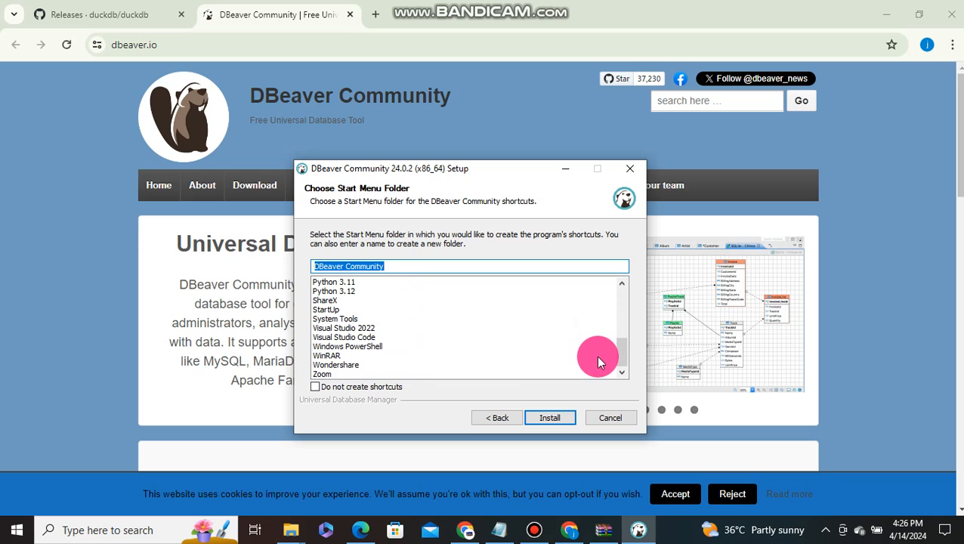
pyautogui.scroll(2, 598, 362)
pyautogui.scroll(-2, 601, 370)
pyautogui.click(558, 416)
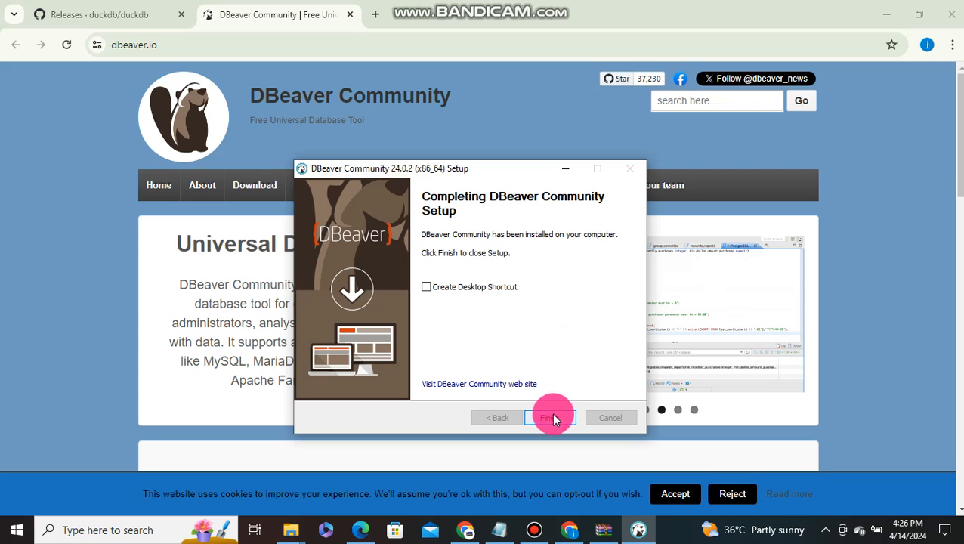
# Enable creation of a desktop shortcut and finish the DBeaver Community setup
pyautogui.click(477, 288)
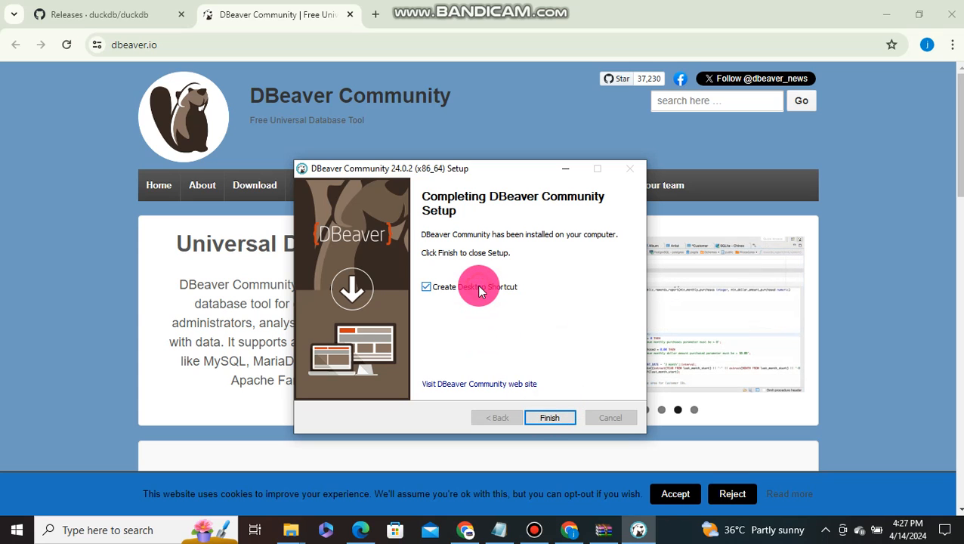
pyautogui.click(542, 417)
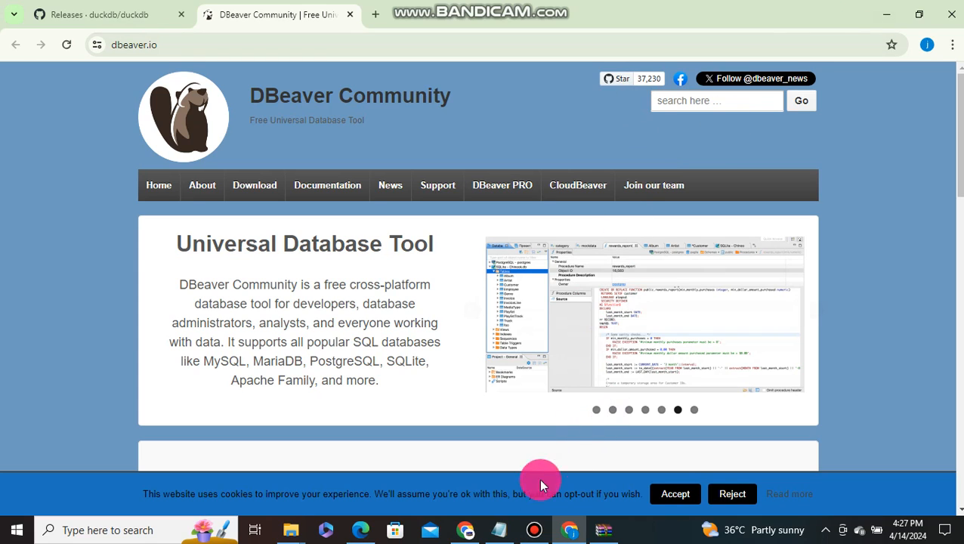
pyautogui.click(531, 533)
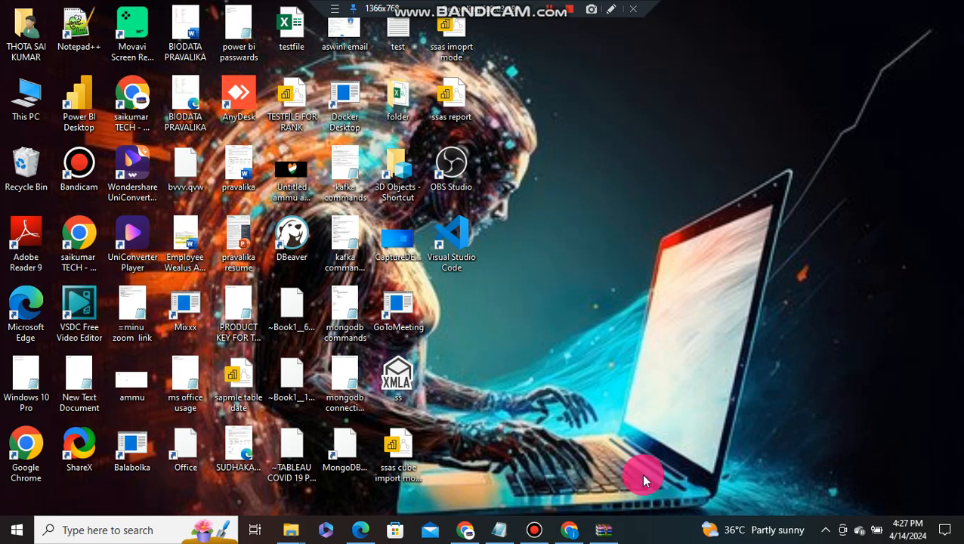
# Search Windows for "DB" and launch the DBeaver app
pyautogui.click(125, 530)
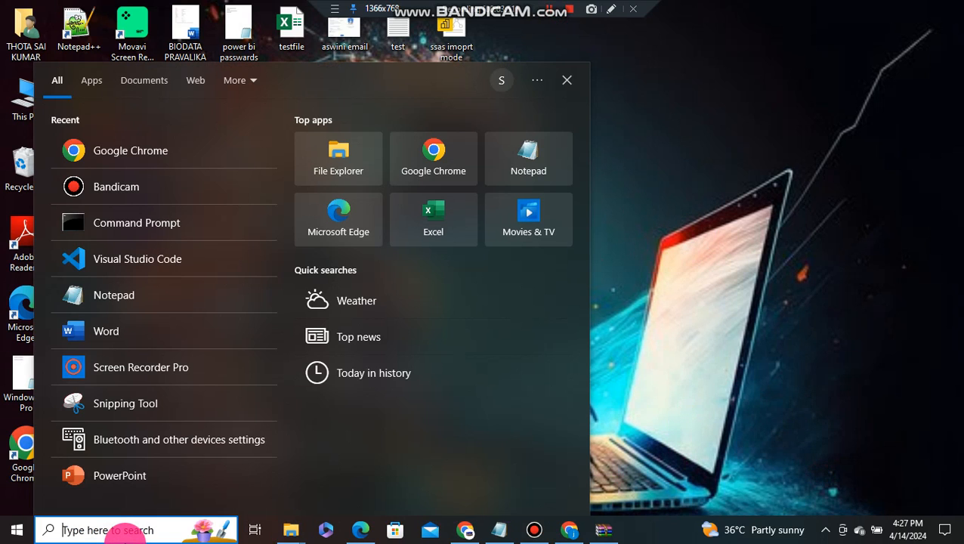
pyautogui.write('DB')
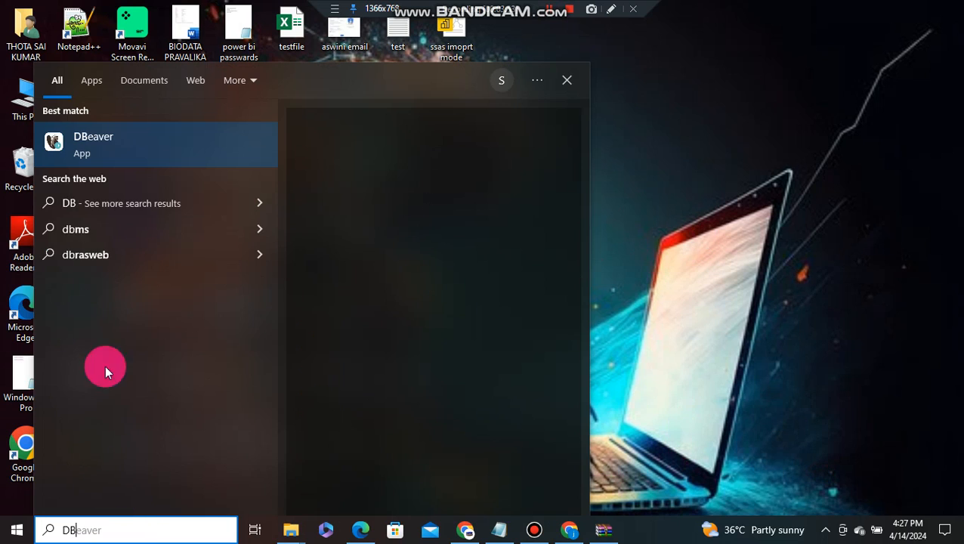
pyautogui.click(143, 155)
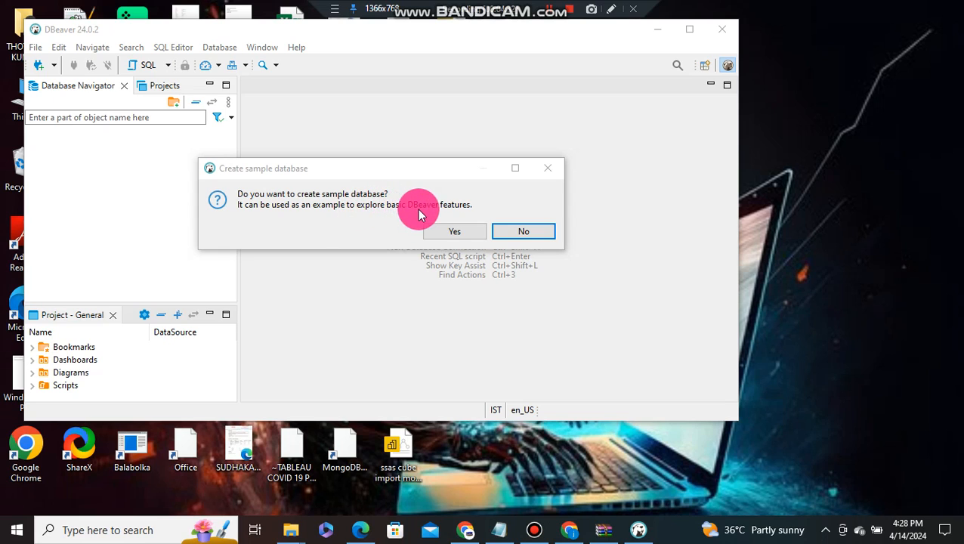
# Create the sample database and confirm the statistics collection dialog with Do not share data selected
pyautogui.click(450, 233)
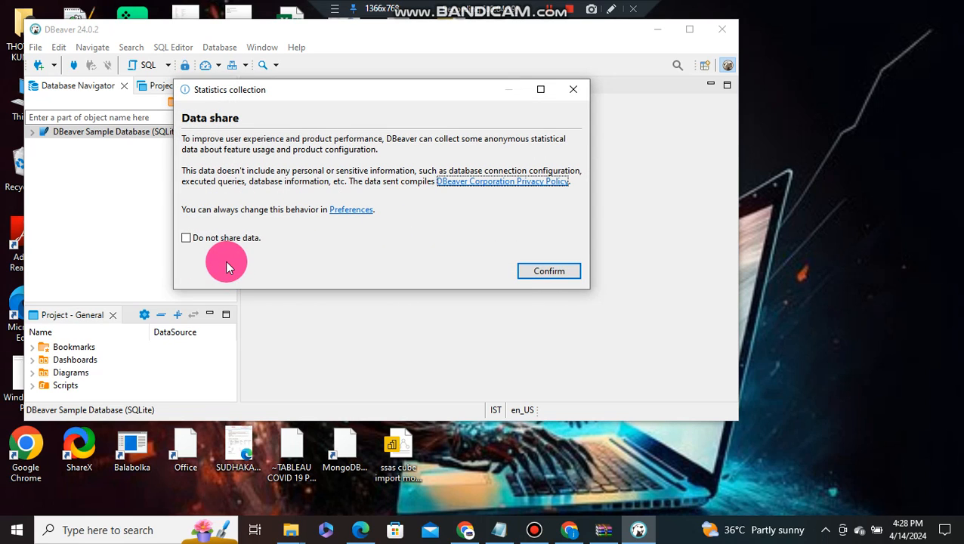
pyautogui.click(244, 238)
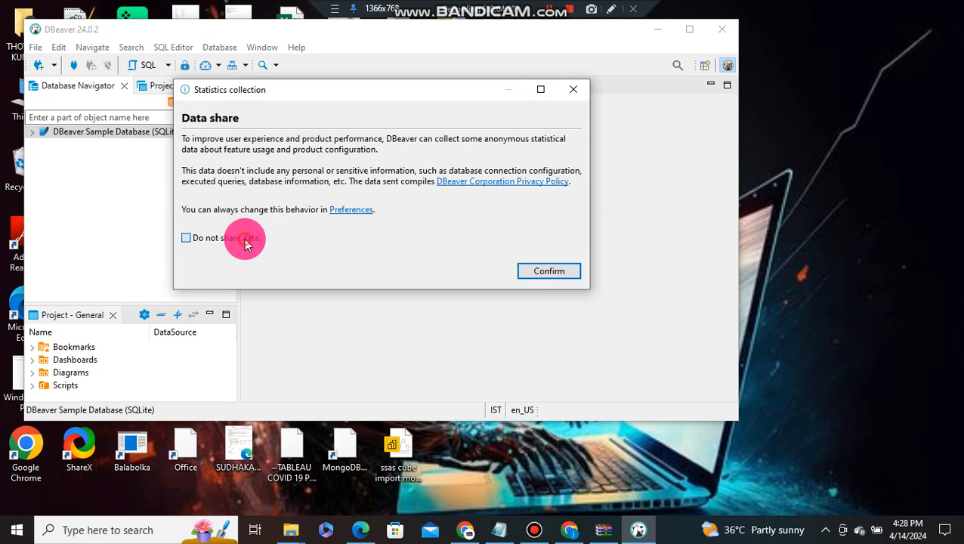
pyautogui.click(546, 272)
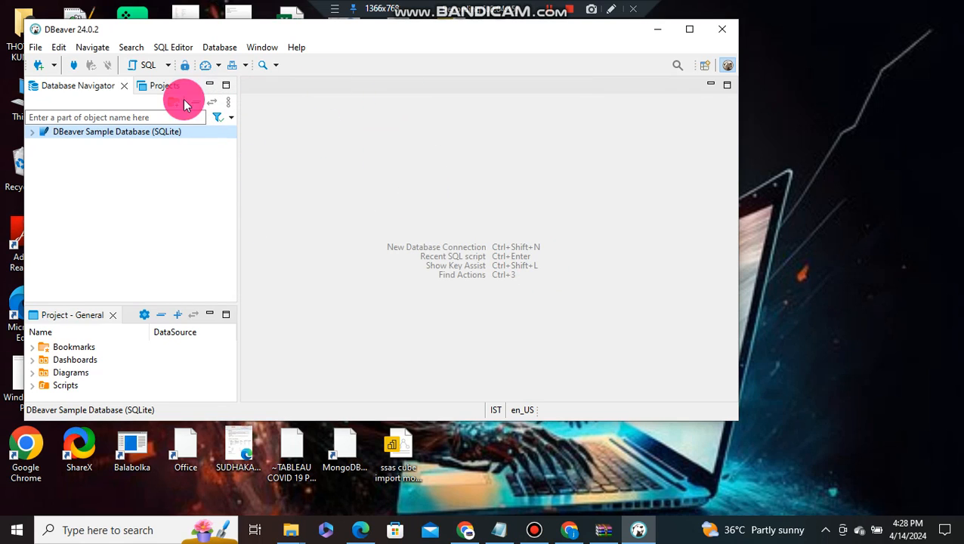
# Expand DBeaver Sample Database (SQLite) in the database navigator and download the missing SQLite driver files
pyautogui.click(34, 132)
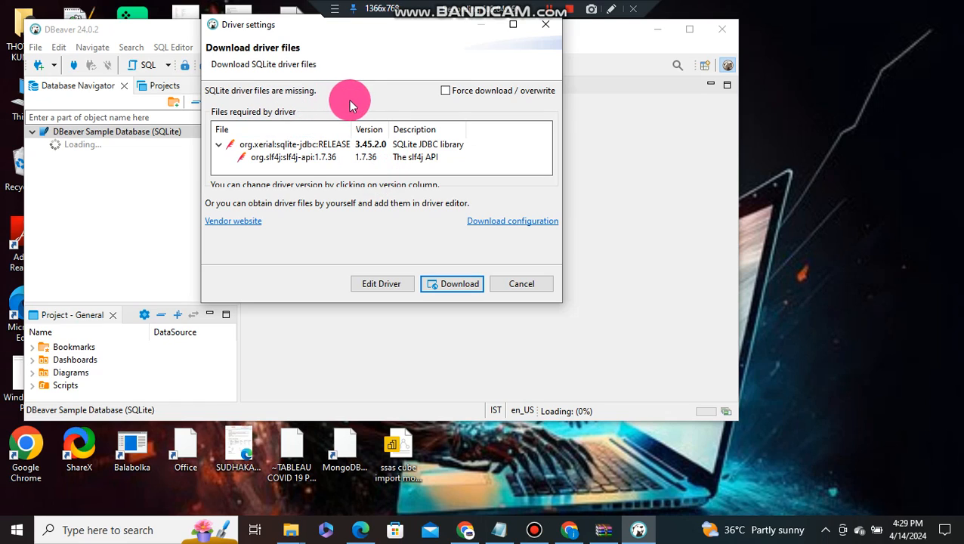
pyautogui.click(450, 283)
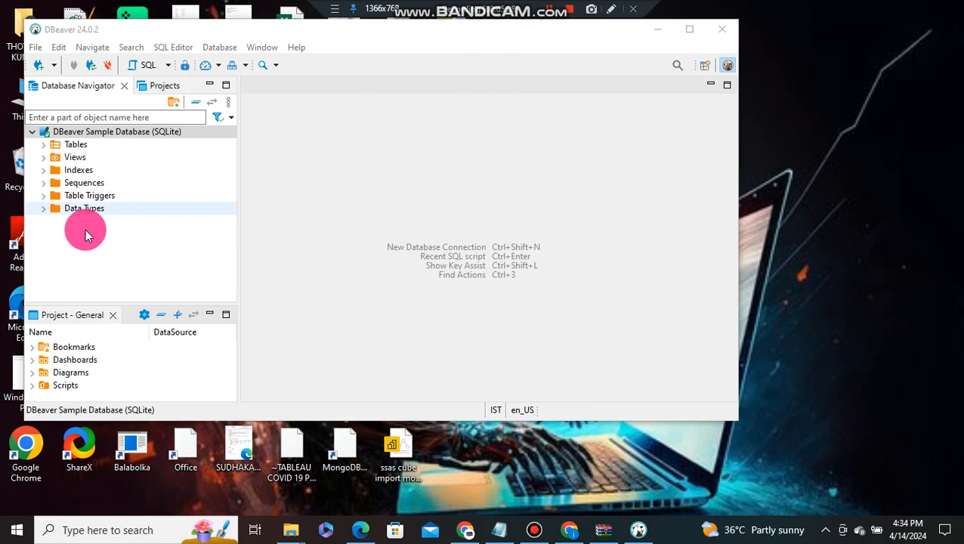
pyautogui.click(32, 132)
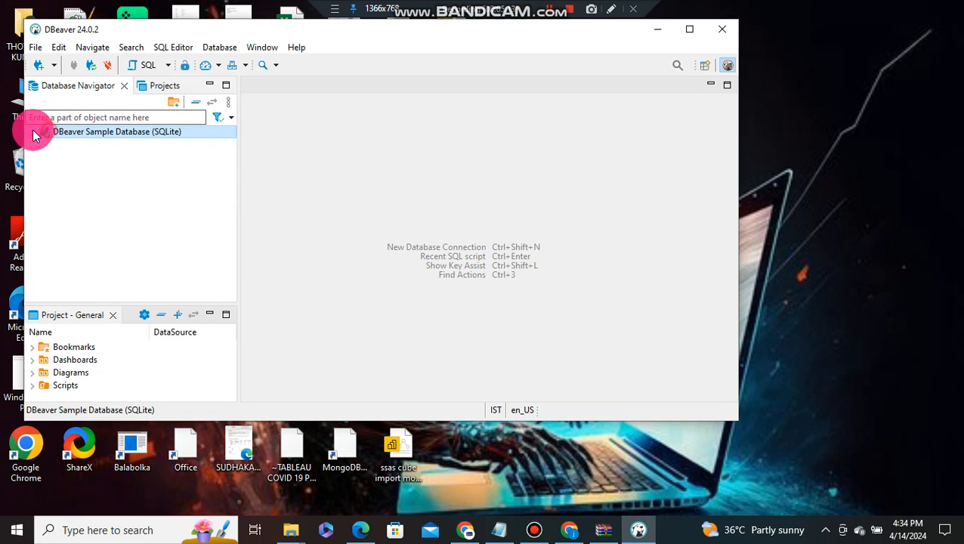
pyautogui.click(32, 132)
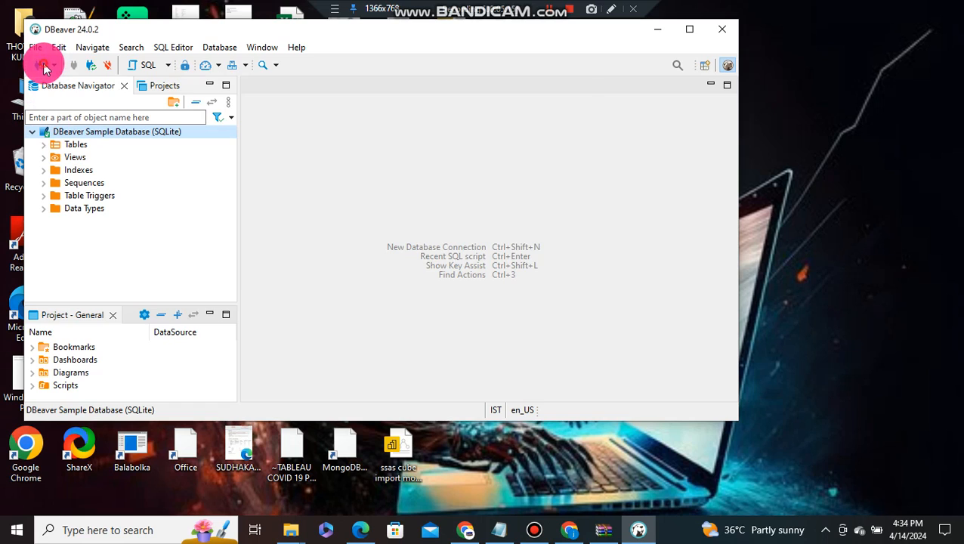
# Search the new-connection drivers for "DUCK" and open the connection settings for DuckDB
pyautogui.click(346, 82)
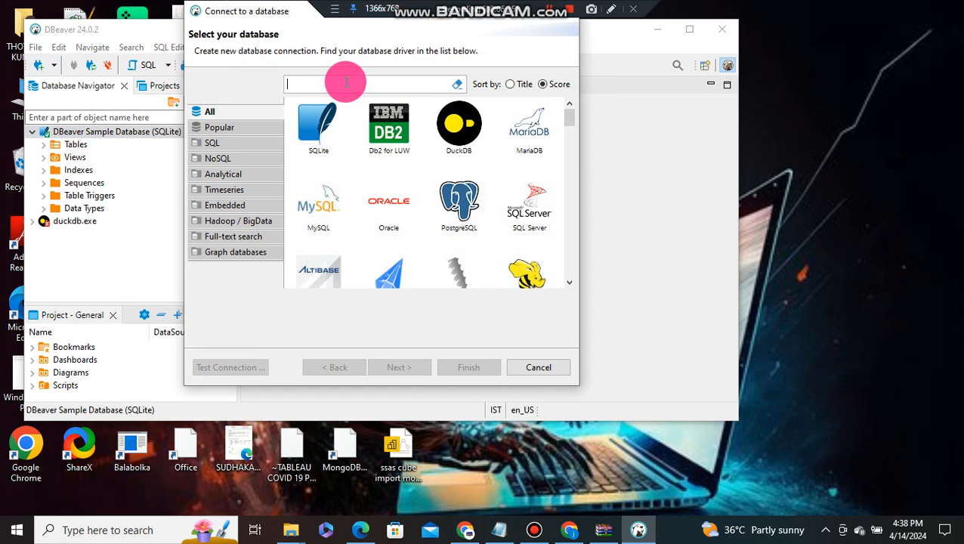
pyautogui.write('DUCK')
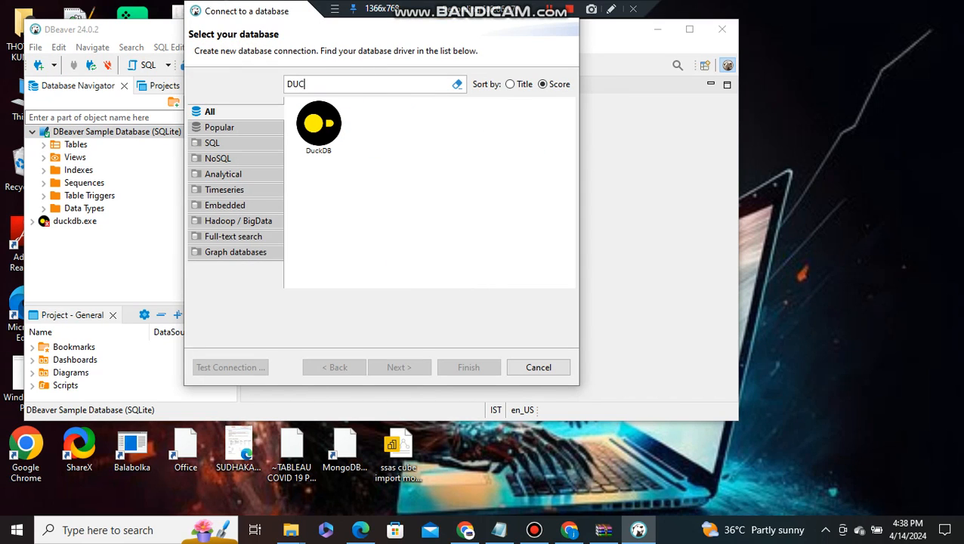
pyautogui.click(329, 115)
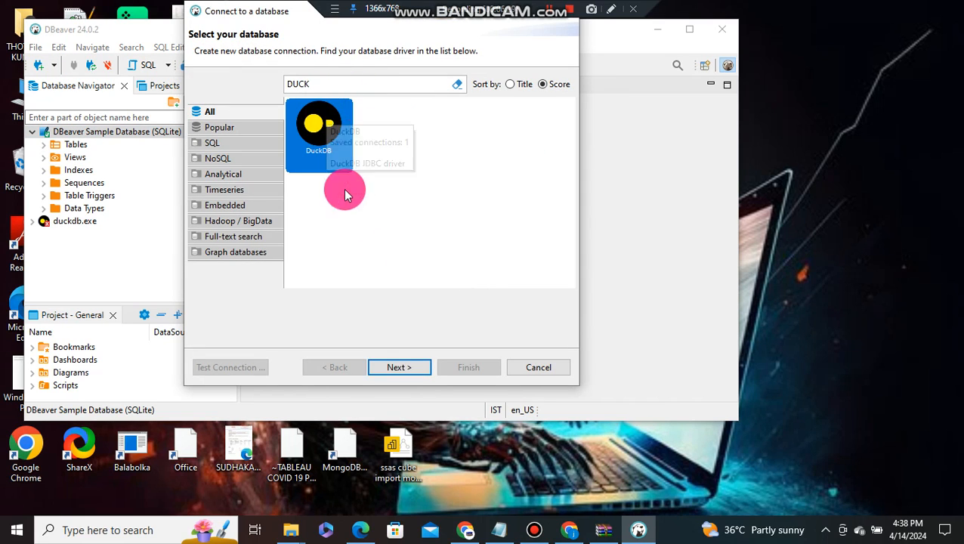
pyautogui.doubleClick(333, 146)
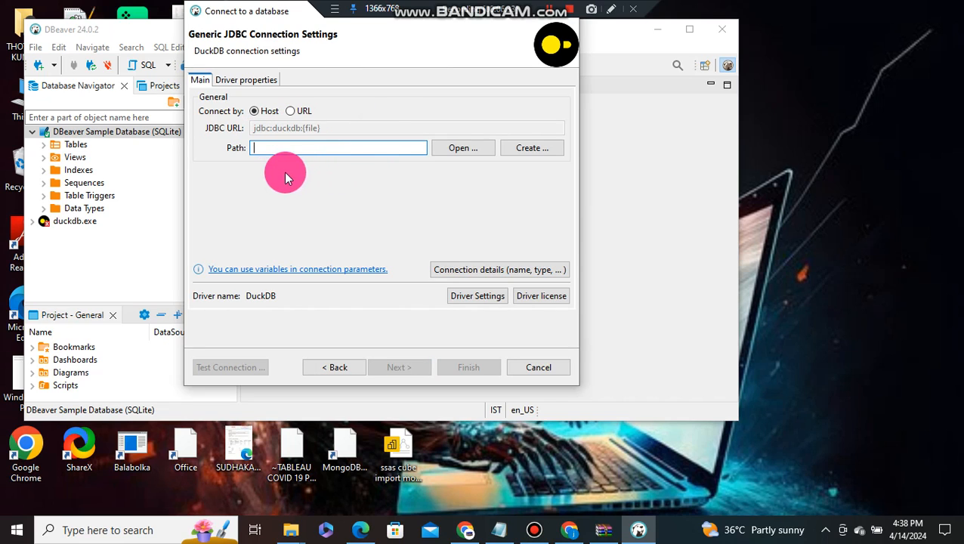
# Create the database file DUCKDBS.db in the duck folder and finish the DuckDB connection with it
pyautogui.click(543, 145)
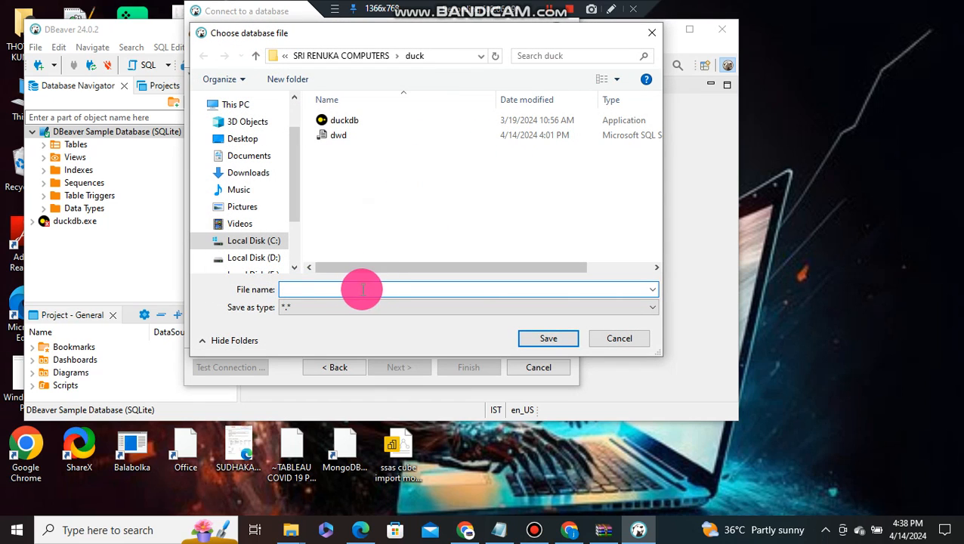
pyautogui.write('TES')
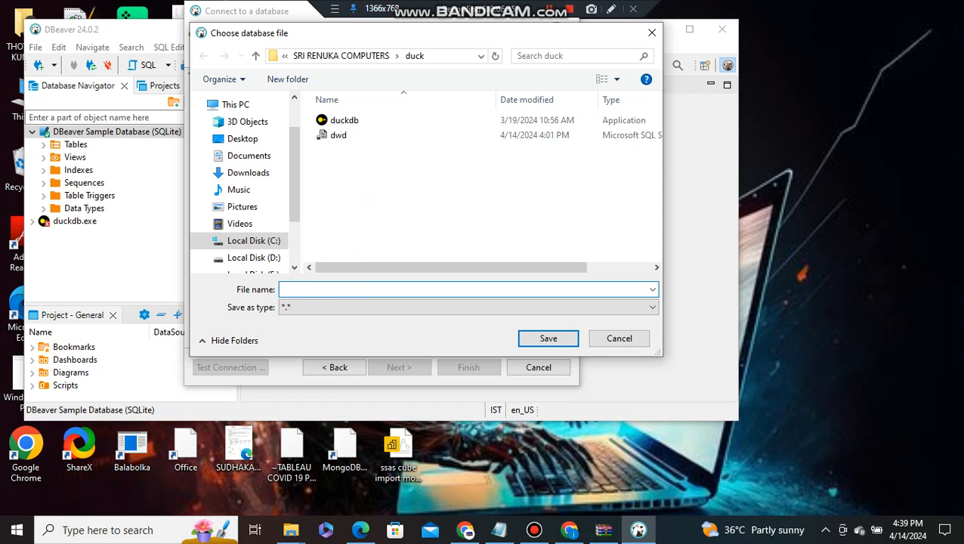
pyautogui.write('DUCKDB')
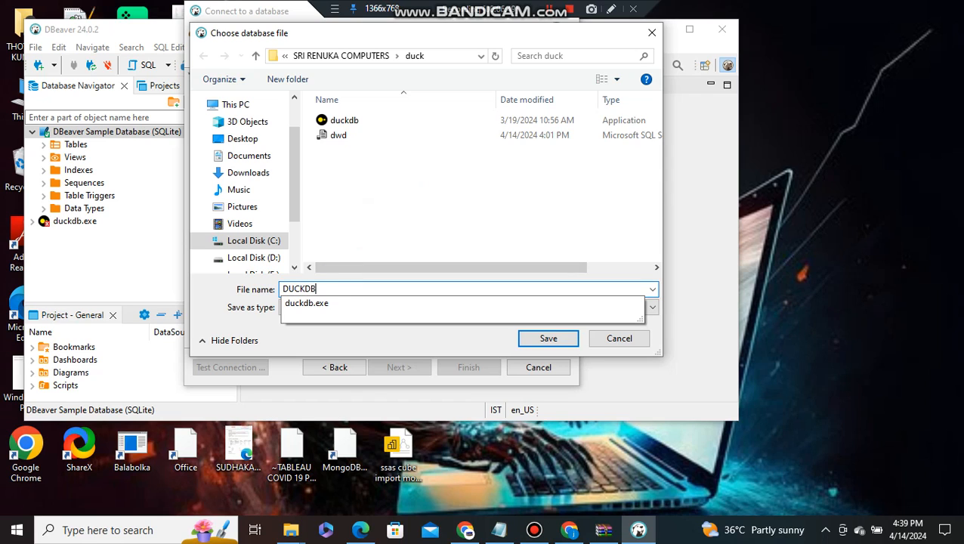
pyautogui.write('S')
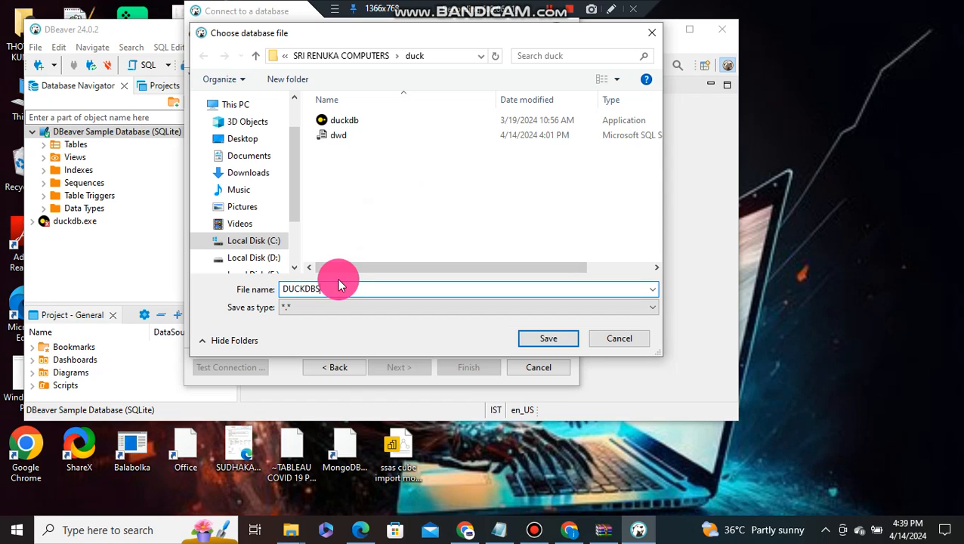
pyautogui.write('.db')
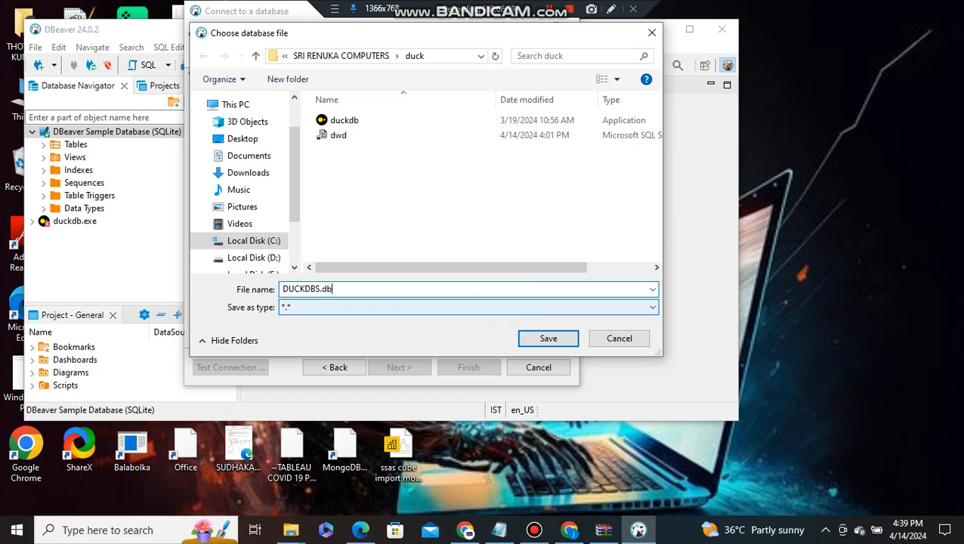
pyautogui.click(533, 338)
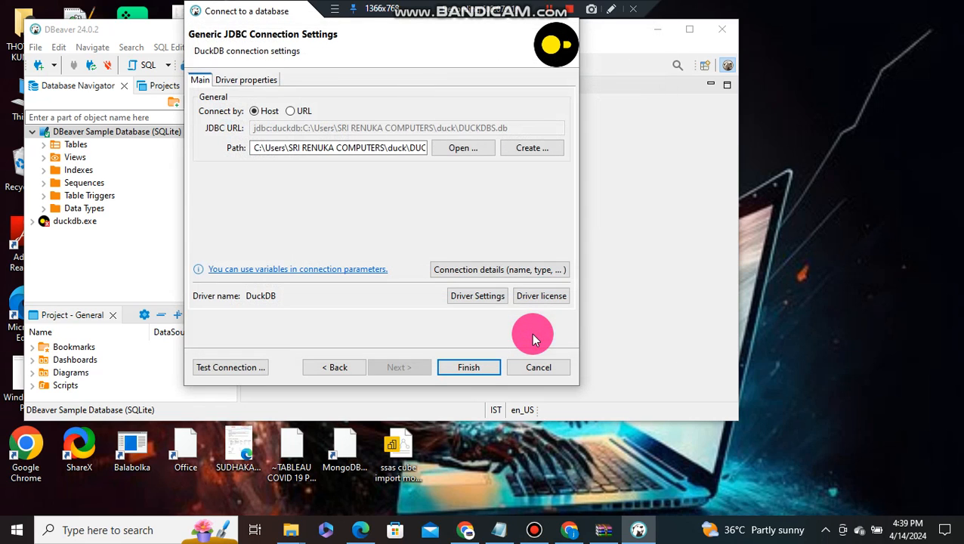
pyautogui.click(473, 367)
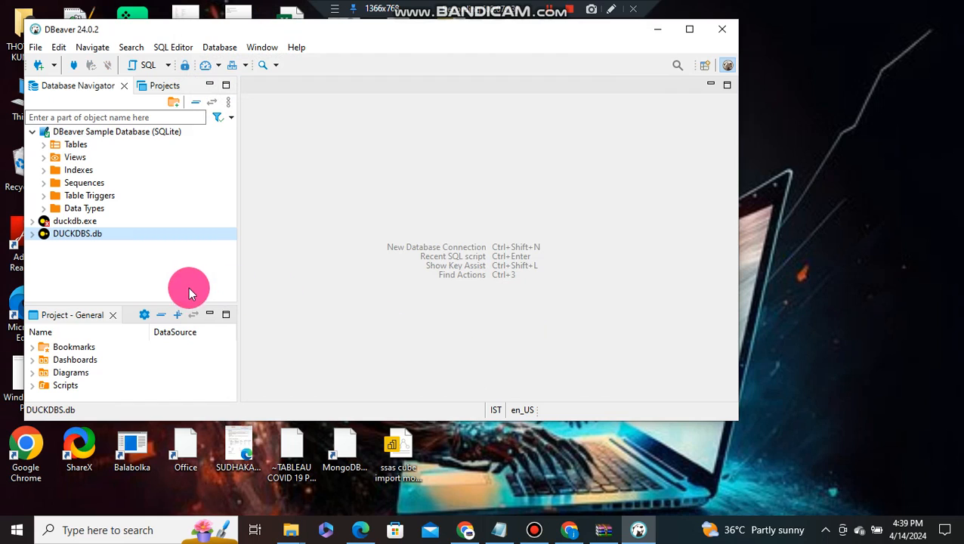
# Expand DUCKDBS.db and its duckdbs catalog, and open an SQL script from the information_schema schema
pyautogui.click(33, 234)
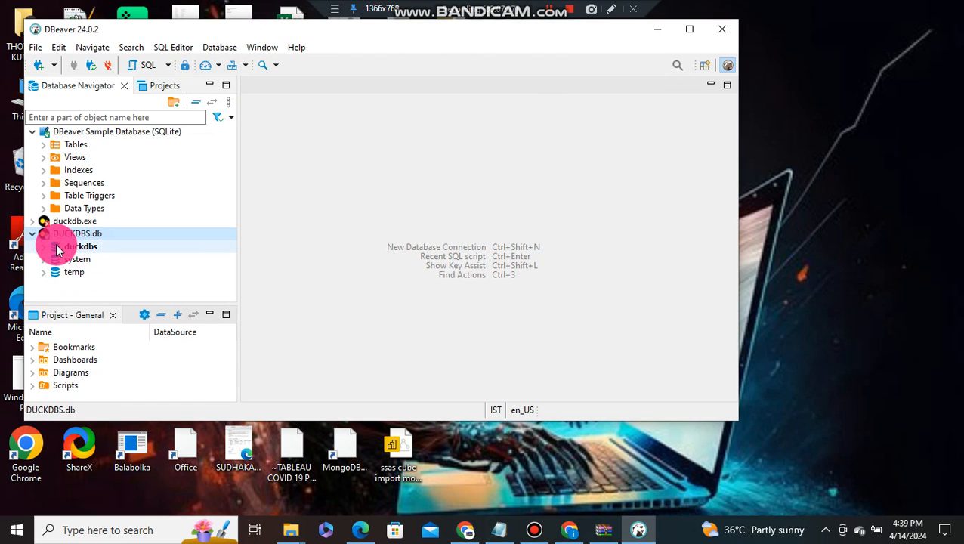
pyautogui.click(43, 247)
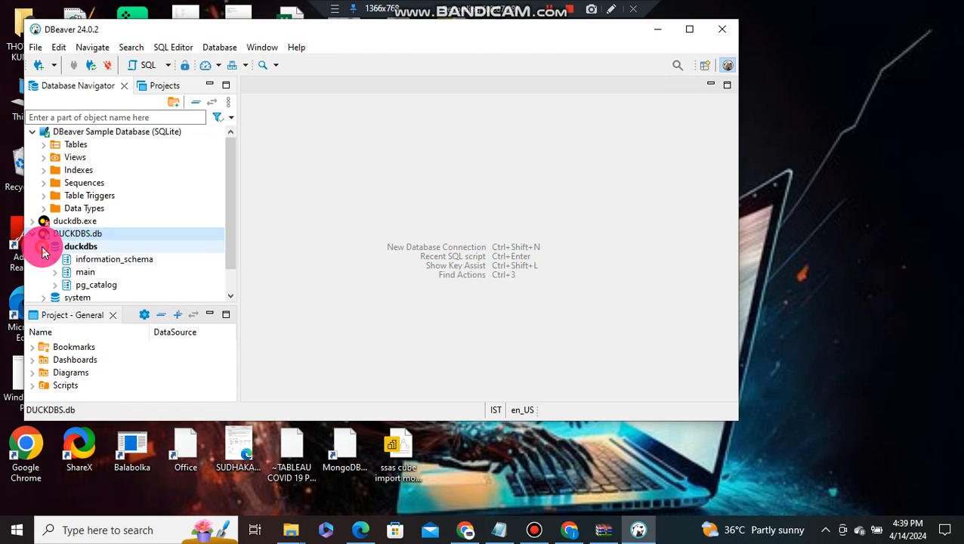
pyautogui.click(104, 261)
pyautogui.rightClick(105, 265)
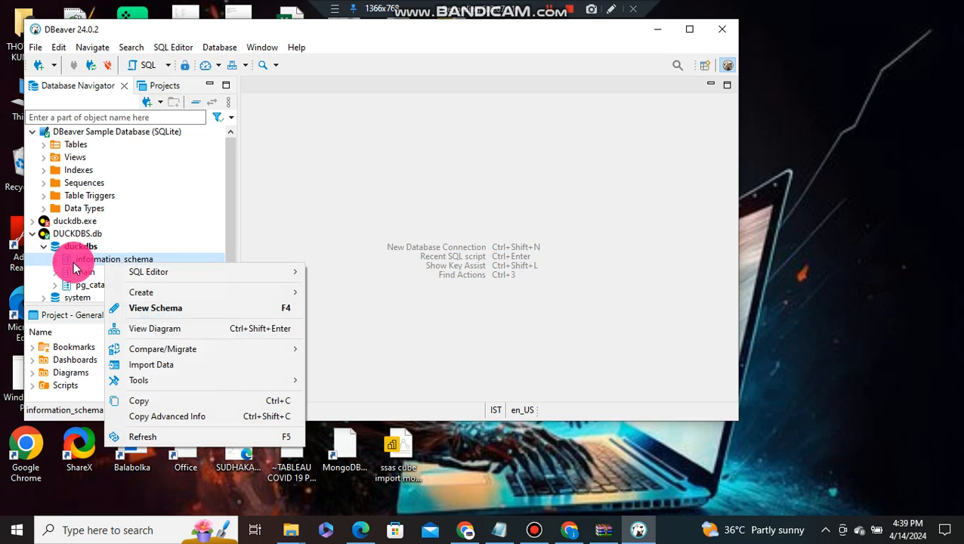
pyautogui.moveTo(151, 278)
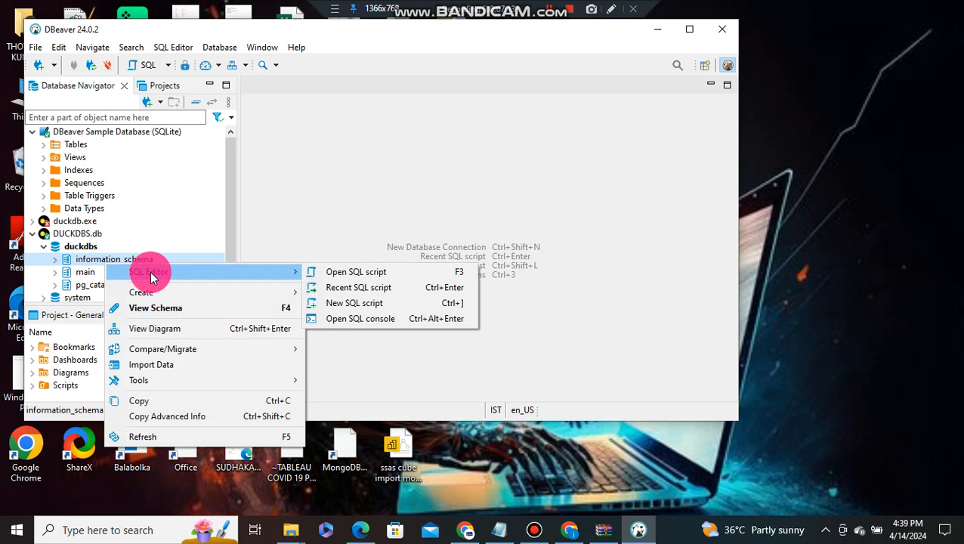
pyautogui.click(353, 277)
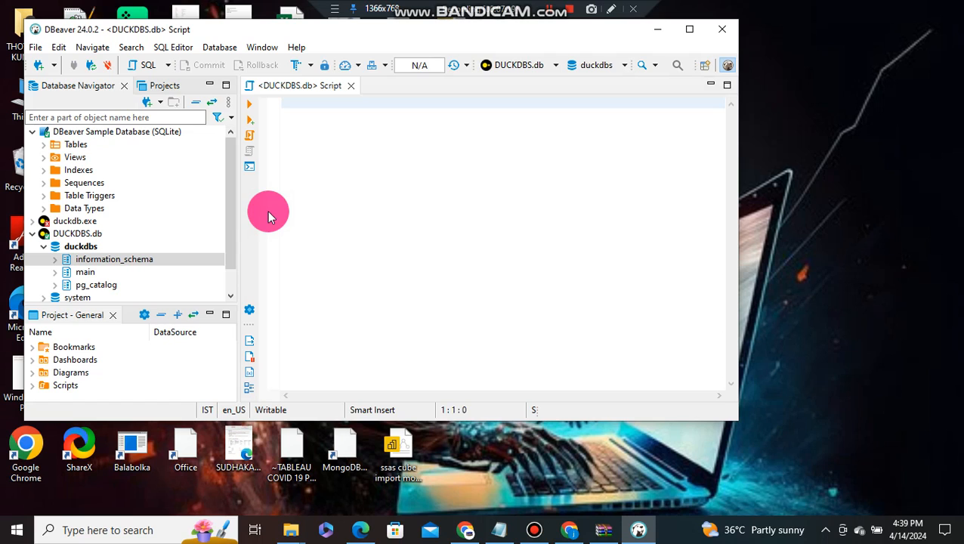
# Examine the object folders in the main schema of duckdbs and in the information_schema of the system catalog
pyautogui.moveTo(225, 206); pyautogui.dragTo(231, 219)
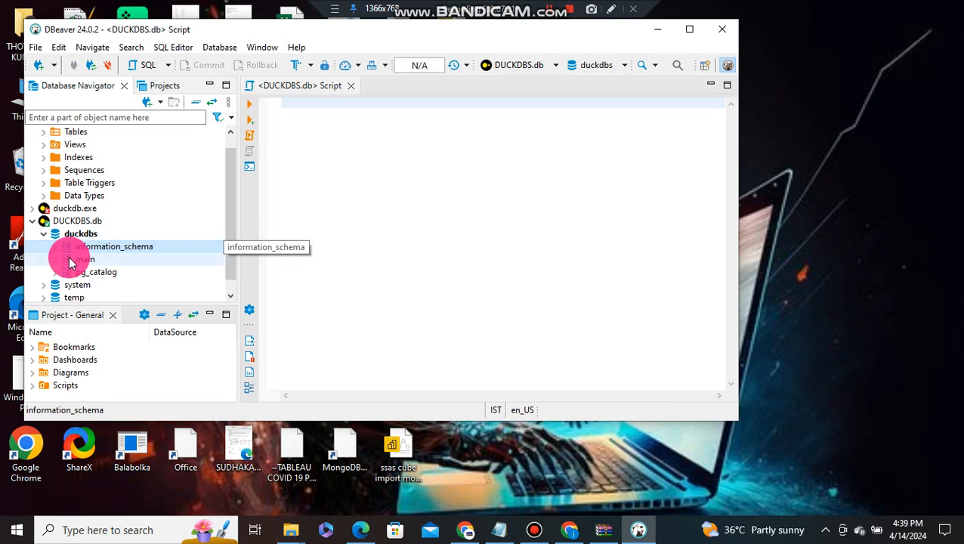
pyautogui.click(57, 262)
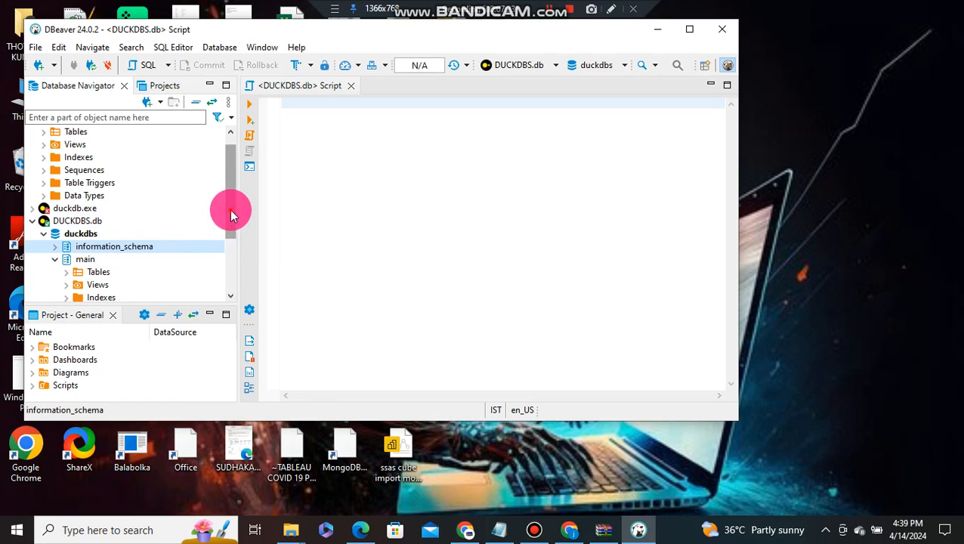
pyautogui.moveTo(230, 209); pyautogui.dragTo(230, 225)
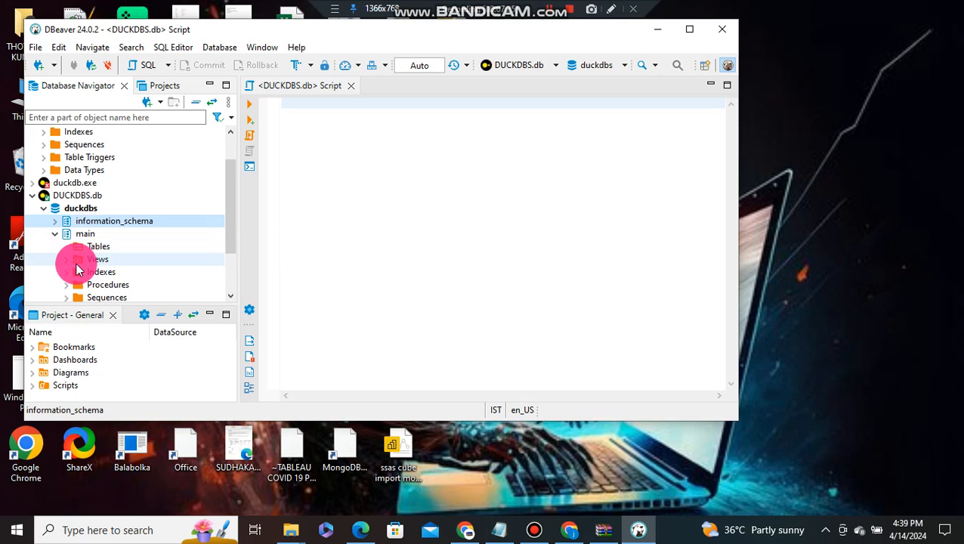
pyautogui.scroll(-1, 190, 256)
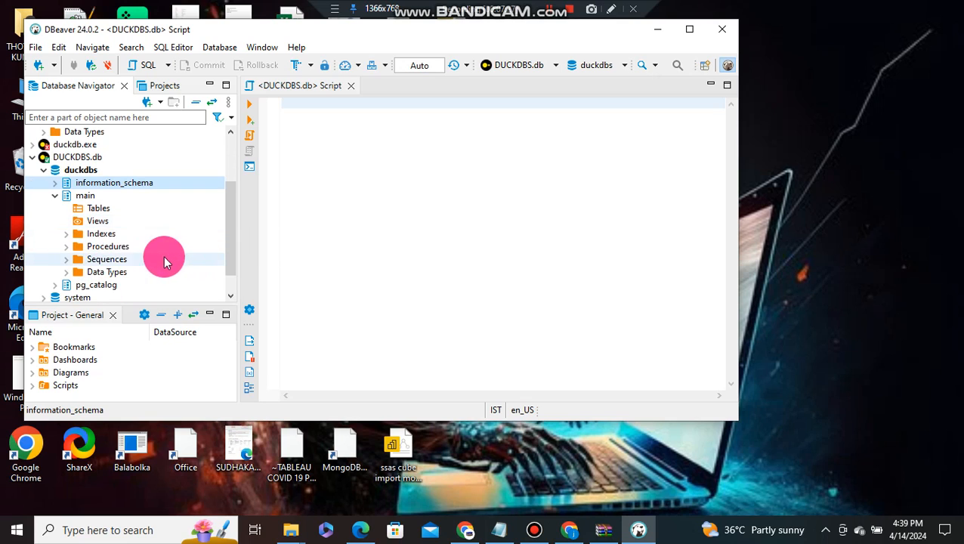
pyautogui.scroll(-1, 112, 271)
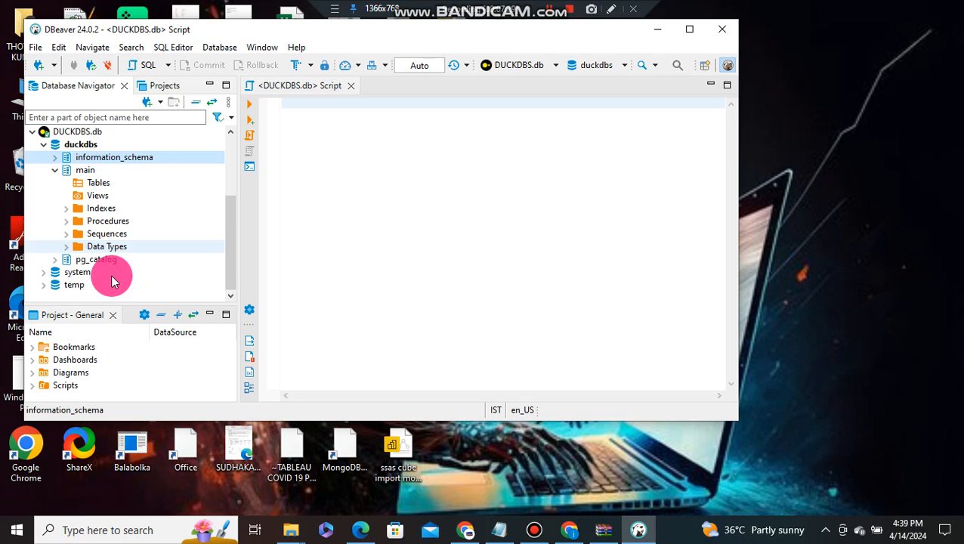
pyautogui.click(44, 277)
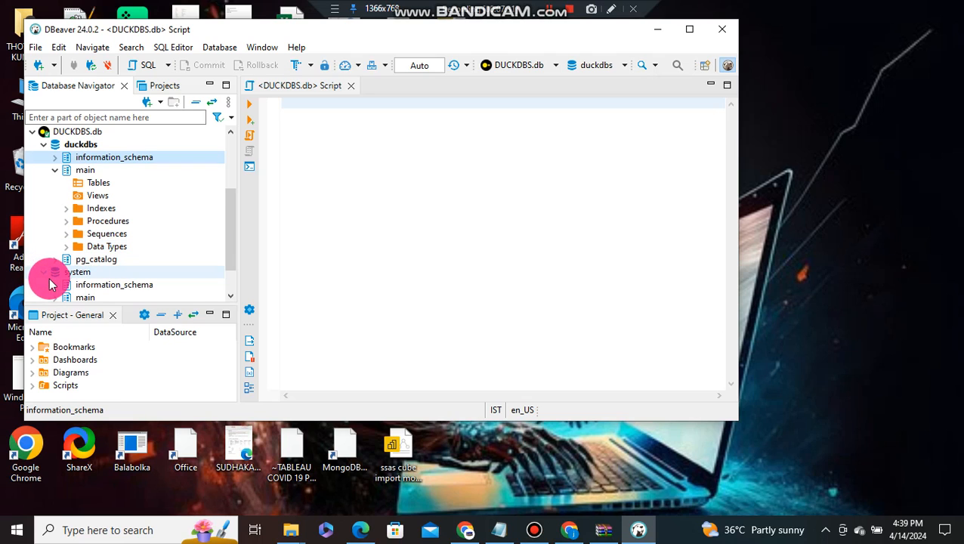
pyautogui.click(55, 285)
pyautogui.click(66, 285)
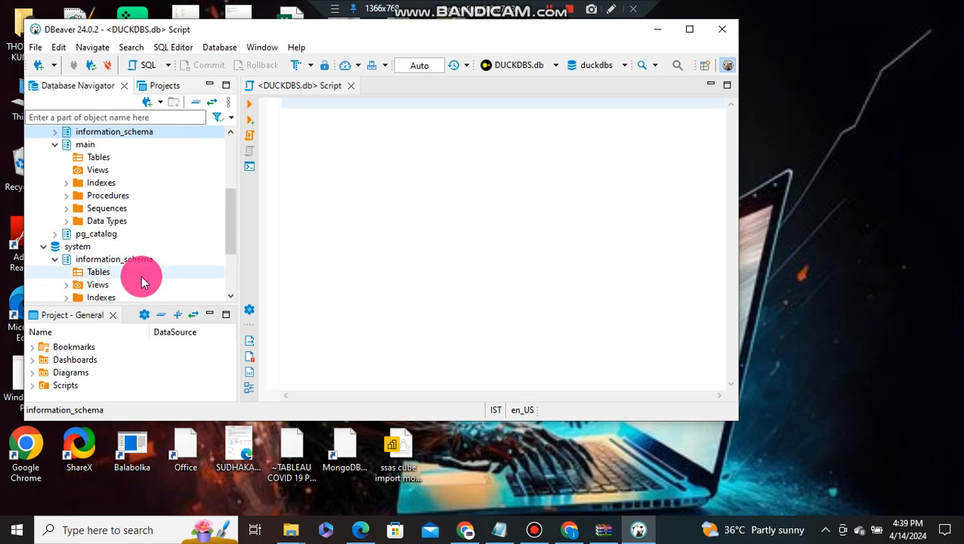
pyautogui.scroll(-1, 141, 278)
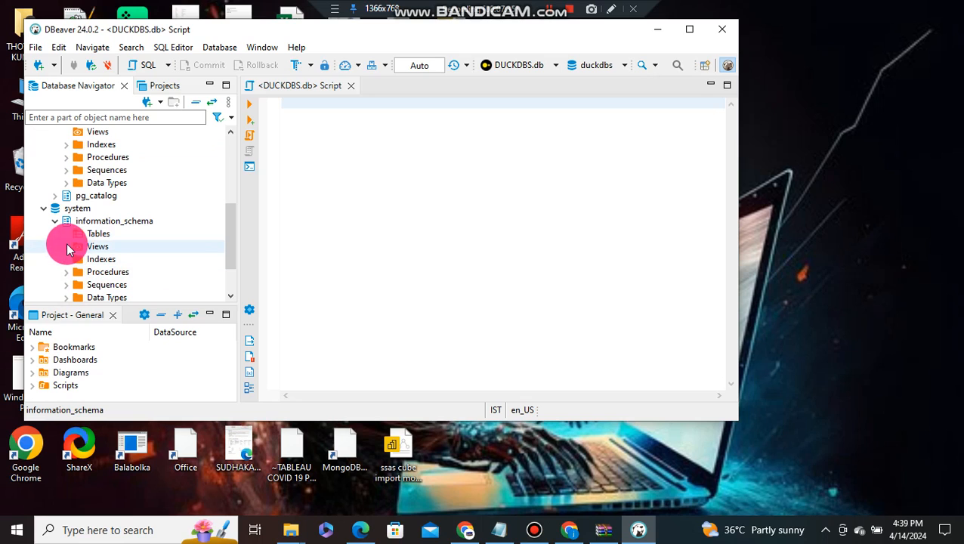
# Expand information_schema under duckdbs and look through its object folders and the rest of the navigator tree
pyautogui.scroll(2, 103, 240)
pyautogui.scroll(1, 104, 242)
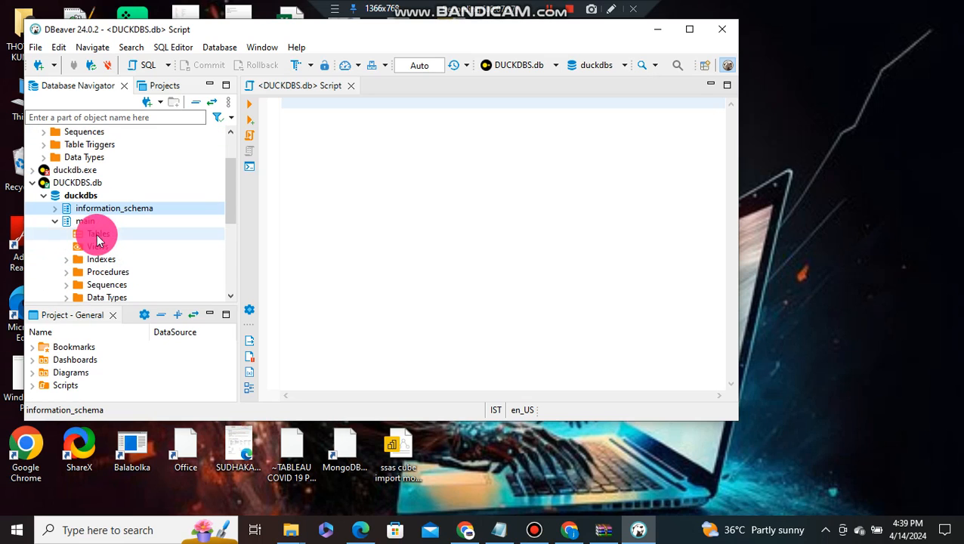
pyautogui.click(54, 209)
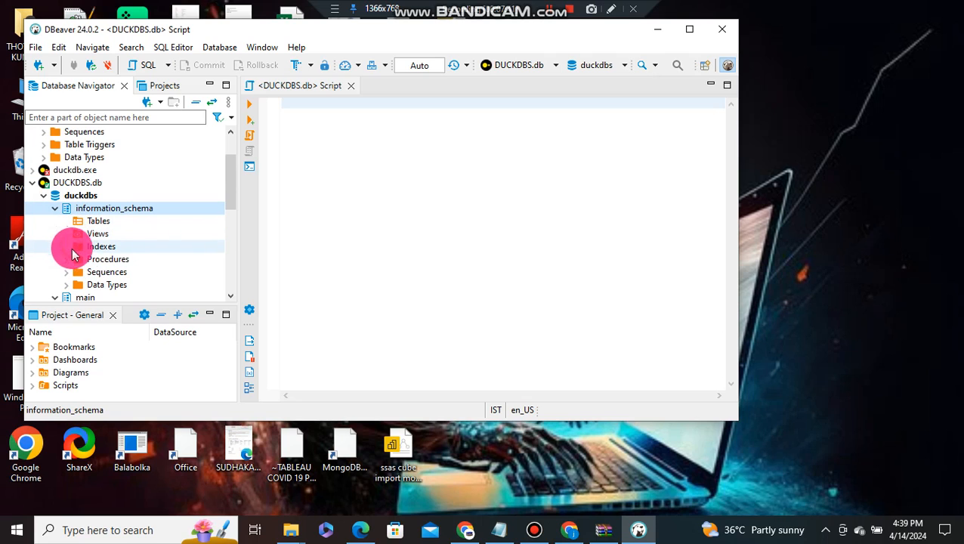
pyautogui.scroll(-3, 106, 256)
pyautogui.scroll(-2, 140, 263)
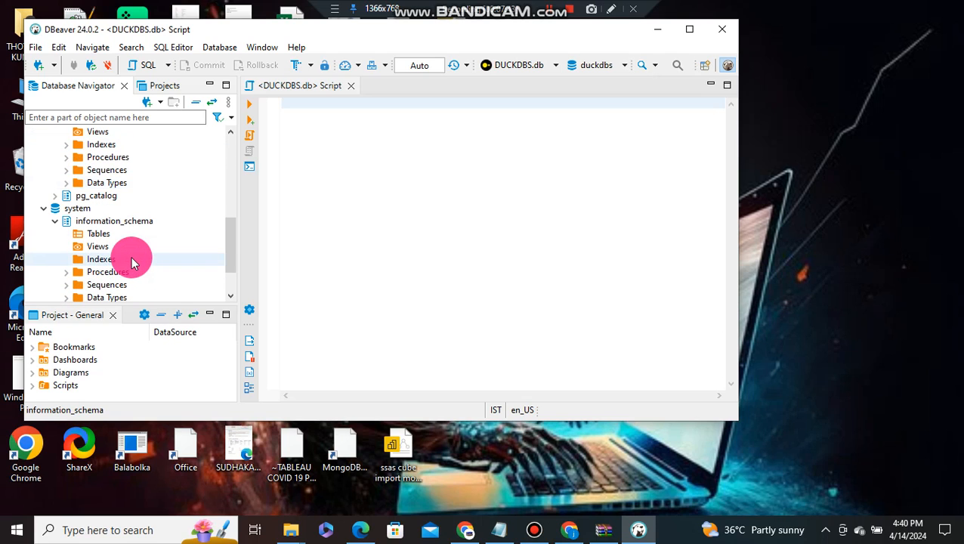
pyautogui.scroll(5, 151, 259)
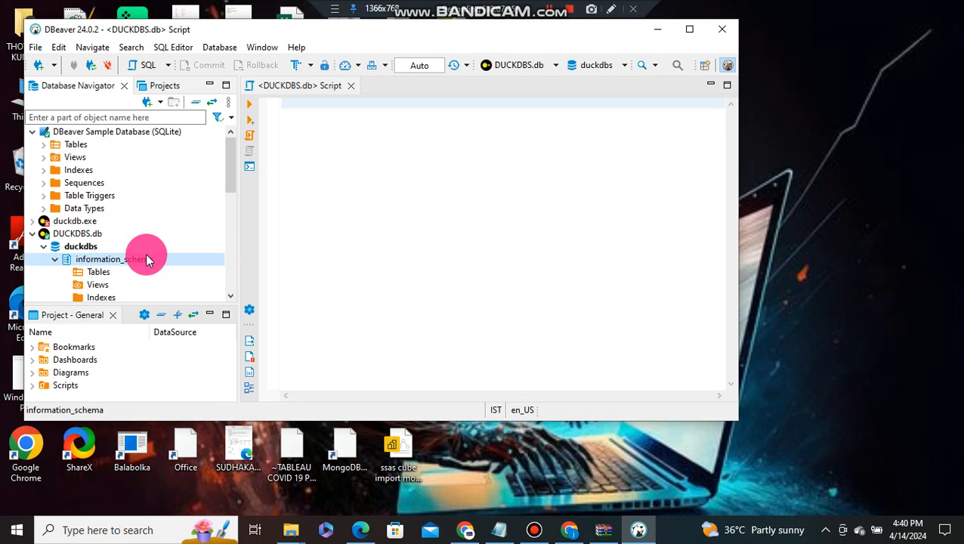
pyautogui.click(38, 239)
pyautogui.click(38, 239)
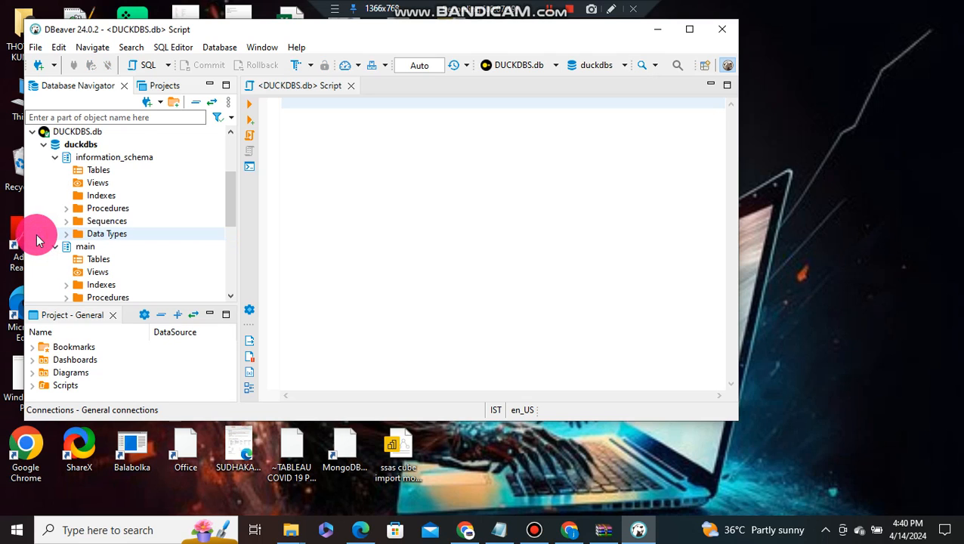
pyautogui.scroll(1, 156, 225)
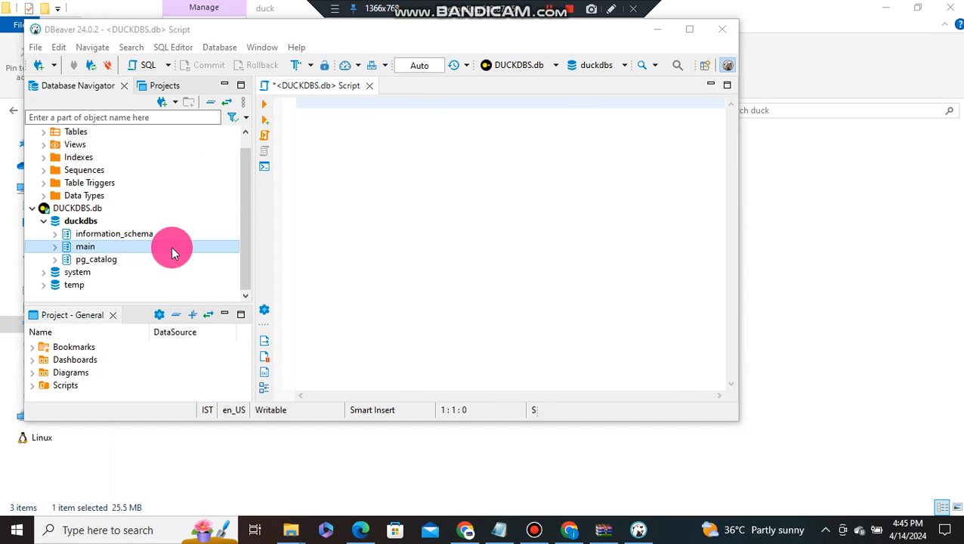
# Create a new table named test in the main schema of the duckdbs catalog
pyautogui.rightClick(171, 247)
pyautogui.moveTo(234, 285)
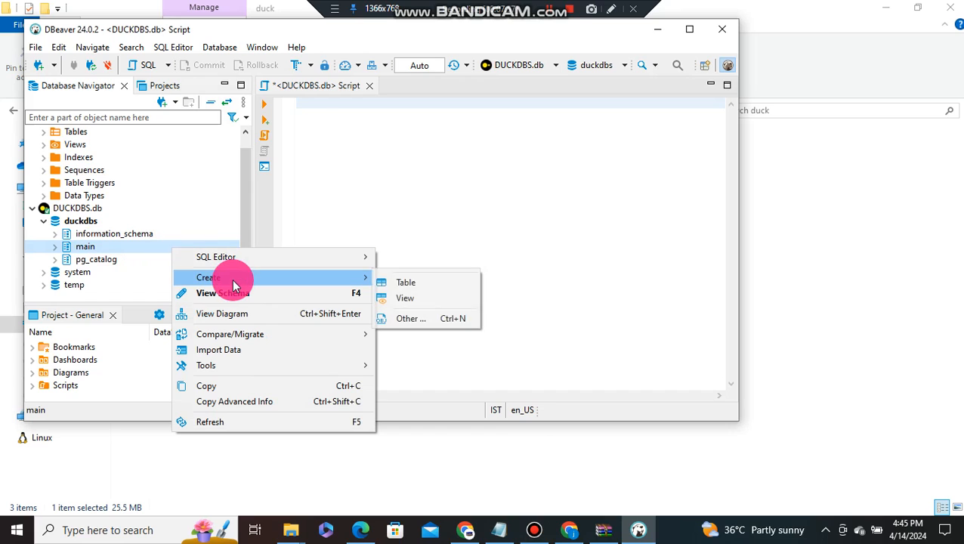
pyautogui.click(405, 284)
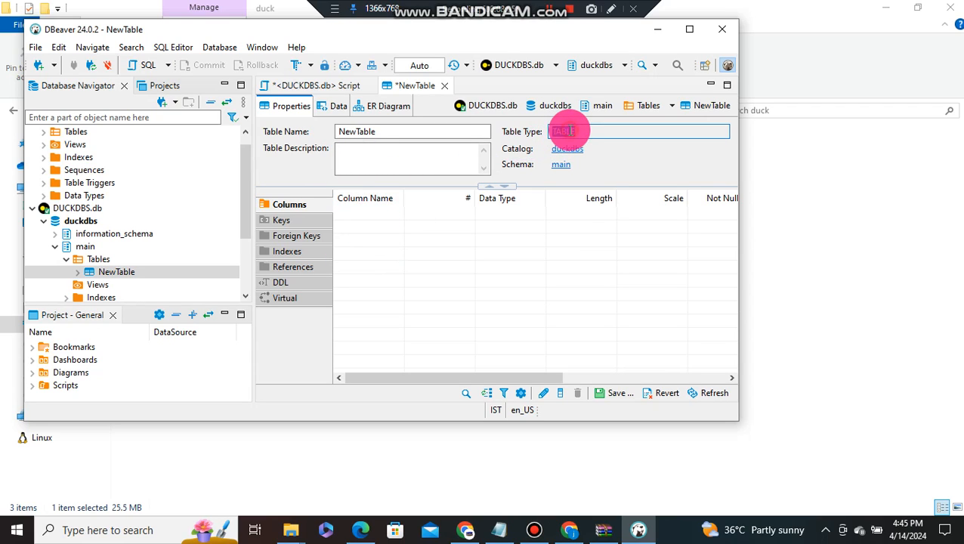
pyautogui.click(380, 235)
pyautogui.doubleClick(384, 136)
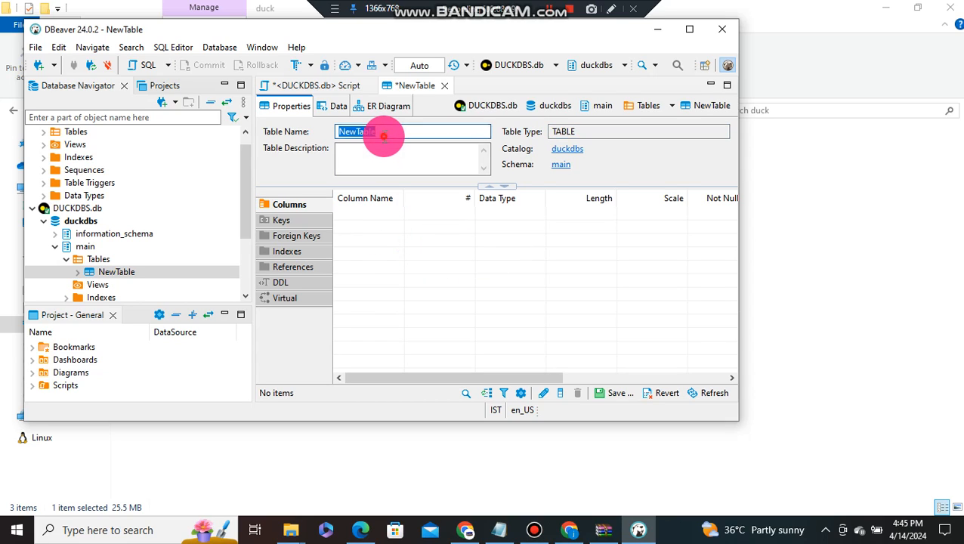
pyautogui.press('BackSpace')
pyautogui.write('test')
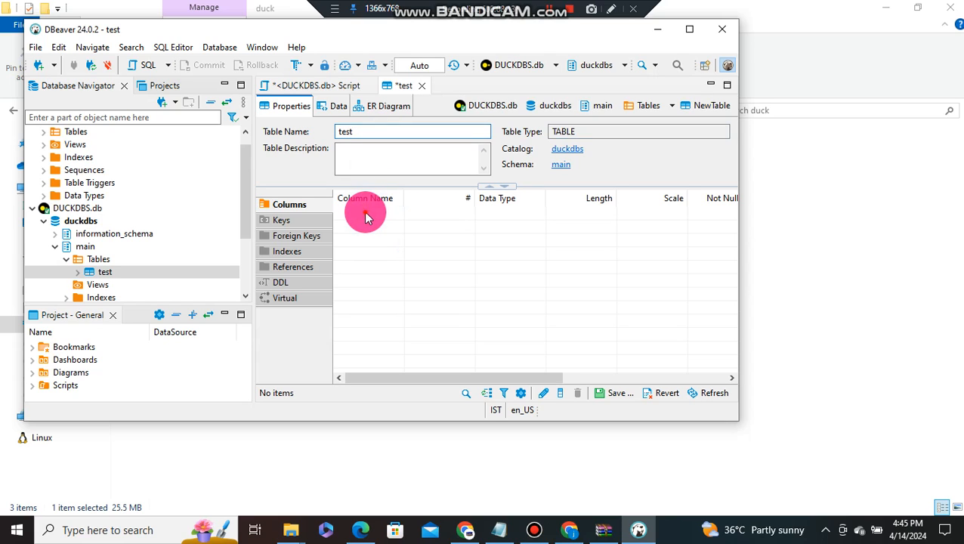
pyautogui.click(463, 203)
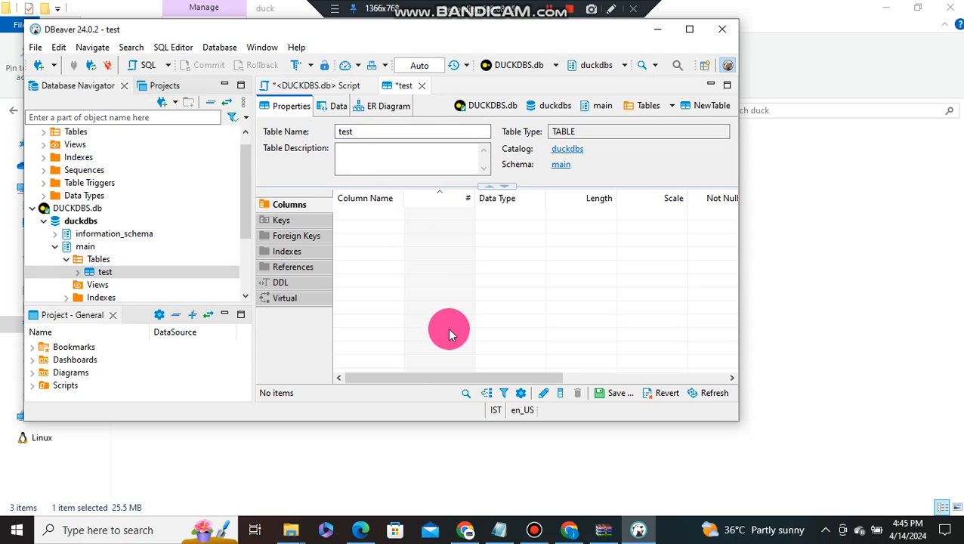
pyautogui.moveTo(400, 378); pyautogui.dragTo(463, 378)
pyautogui.moveTo(393, 354); pyautogui.dragTo(345, 311)
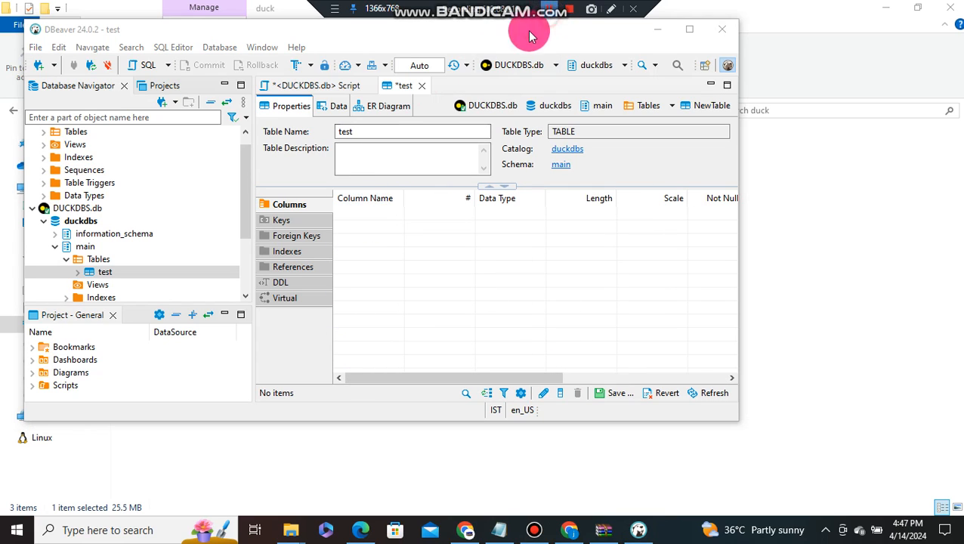
pyautogui.click(381, 203)
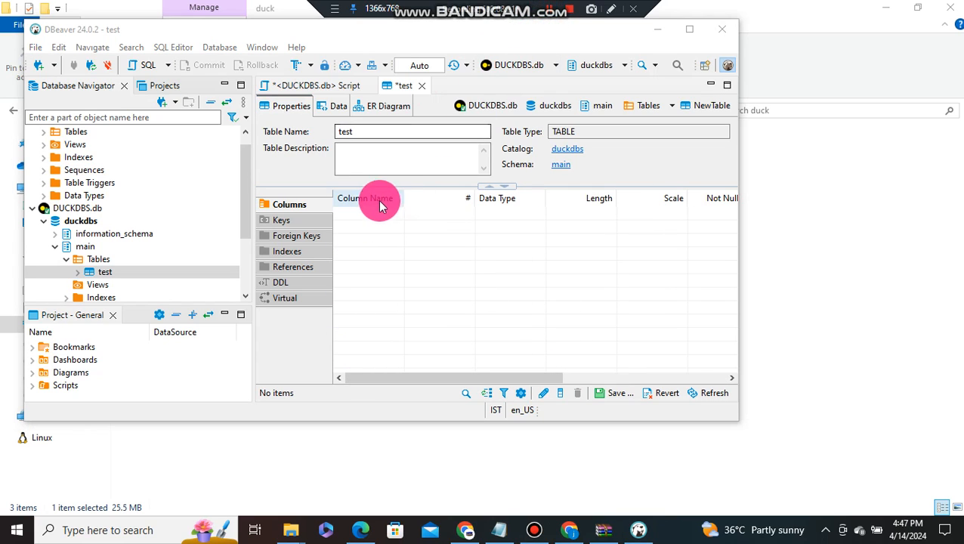
# Add a column named a to the test table, keeping the varchar data type and length 100
pyautogui.rightClick(369, 209)
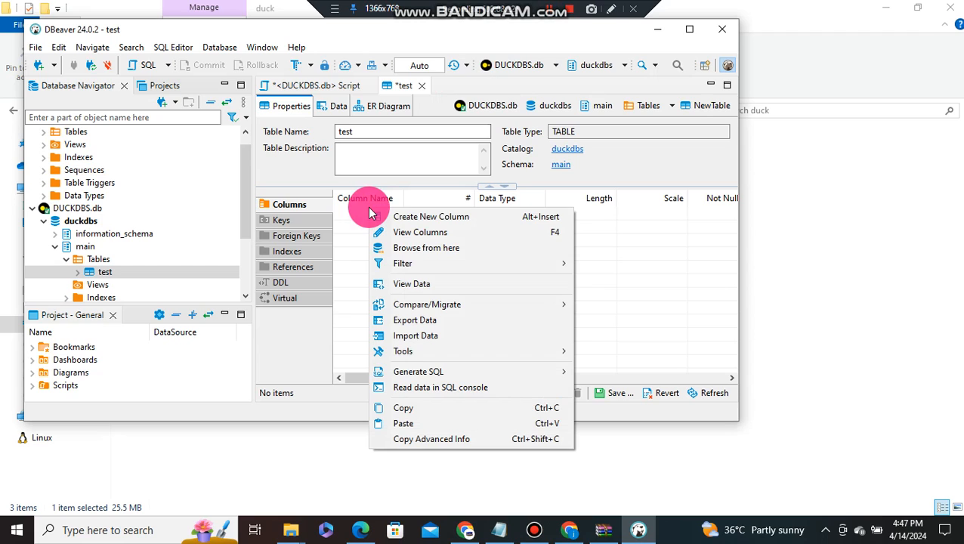
pyautogui.click(419, 219)
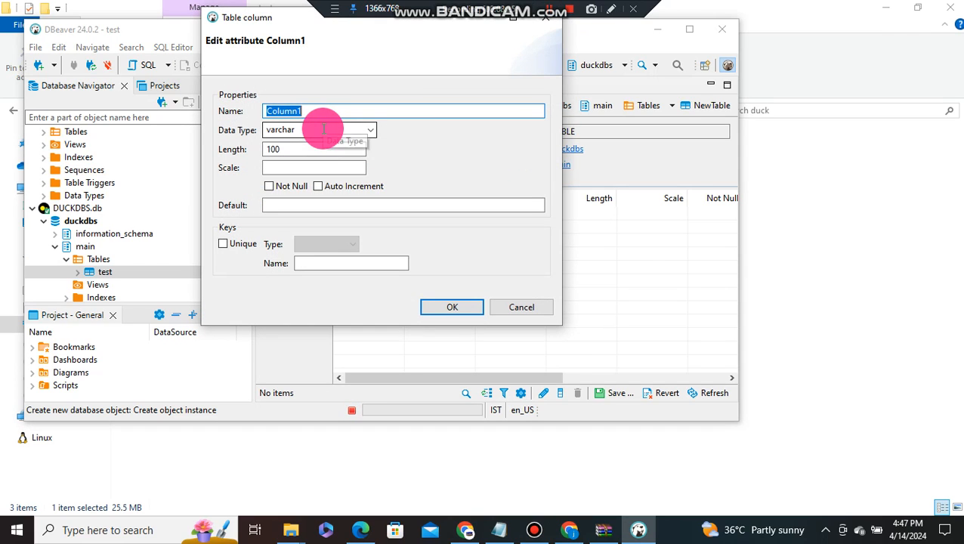
pyautogui.press('BackSpace')
pyautogui.write('a')
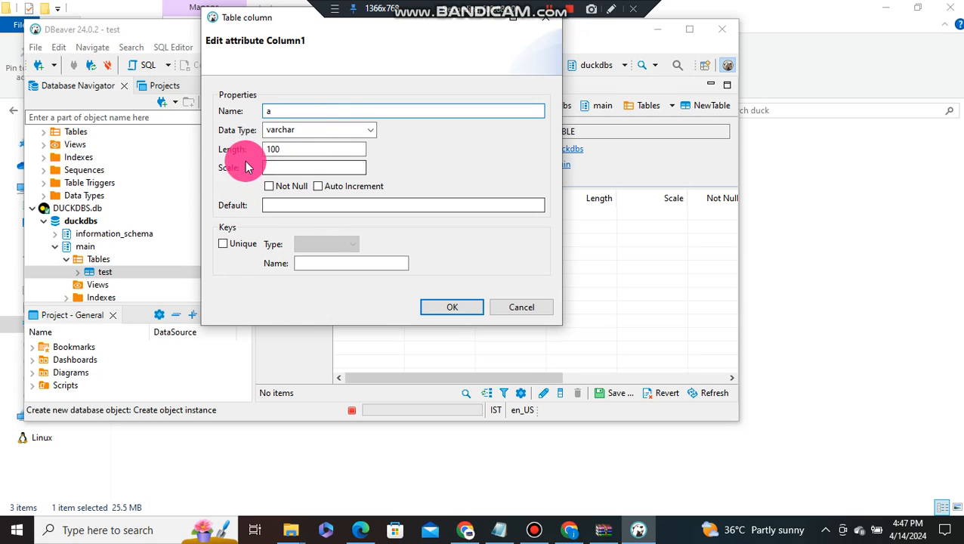
pyautogui.click(442, 307)
# Add a second column named b to the test table with the default varchar type and length 100
pyautogui.rightClick(368, 229)
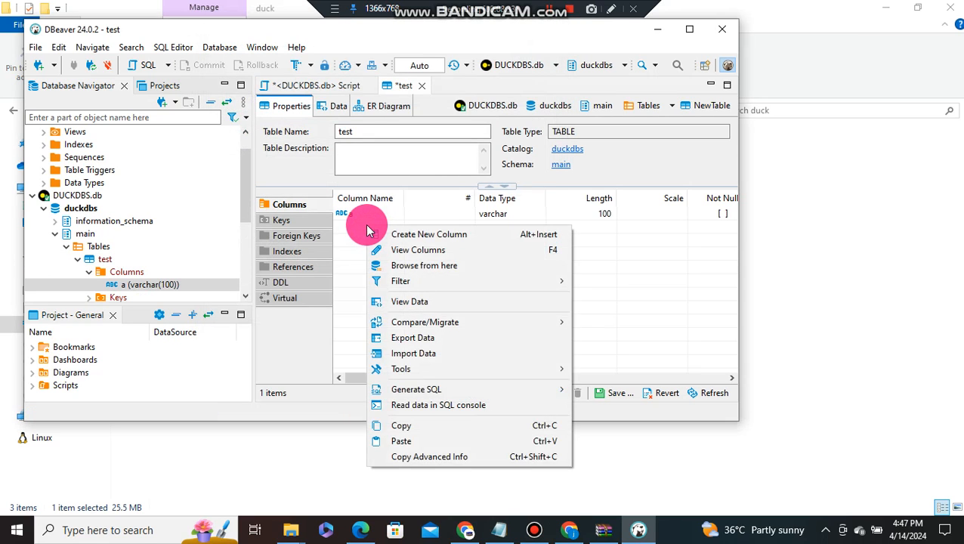
pyautogui.click(427, 234)
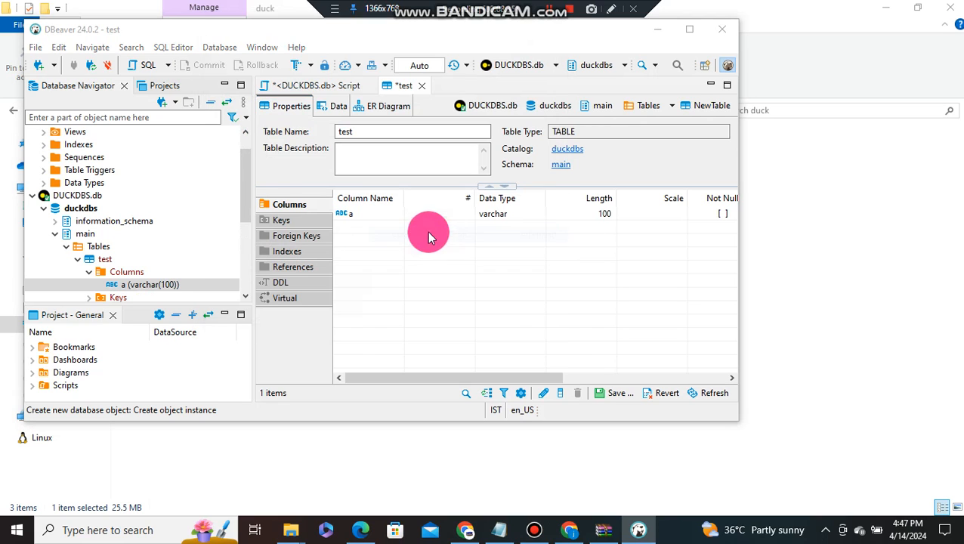
pyautogui.press('BackSpace')
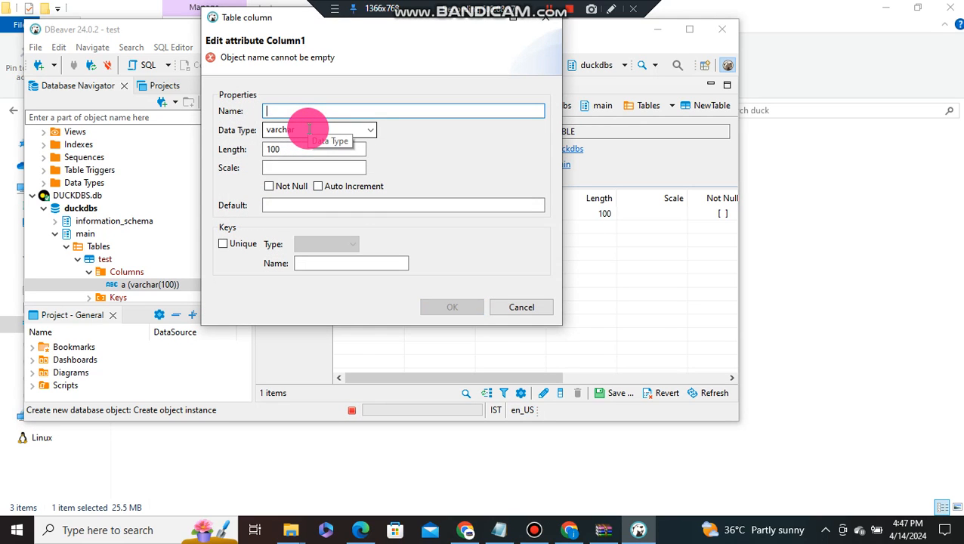
pyautogui.write('b')
pyautogui.click(440, 306)
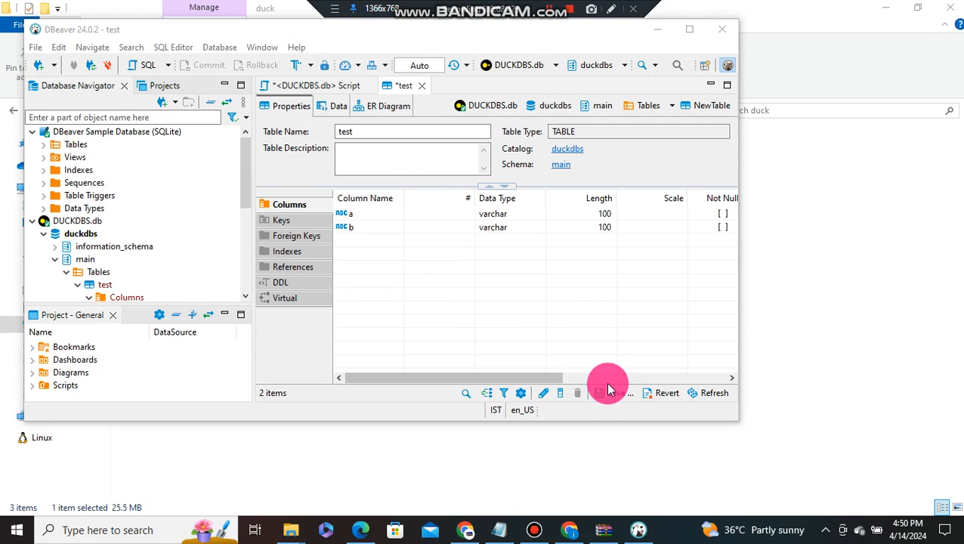
# Save the test table by persisting its CREATE TABLE statement to the database, and maximize the window
pyautogui.click(610, 390)
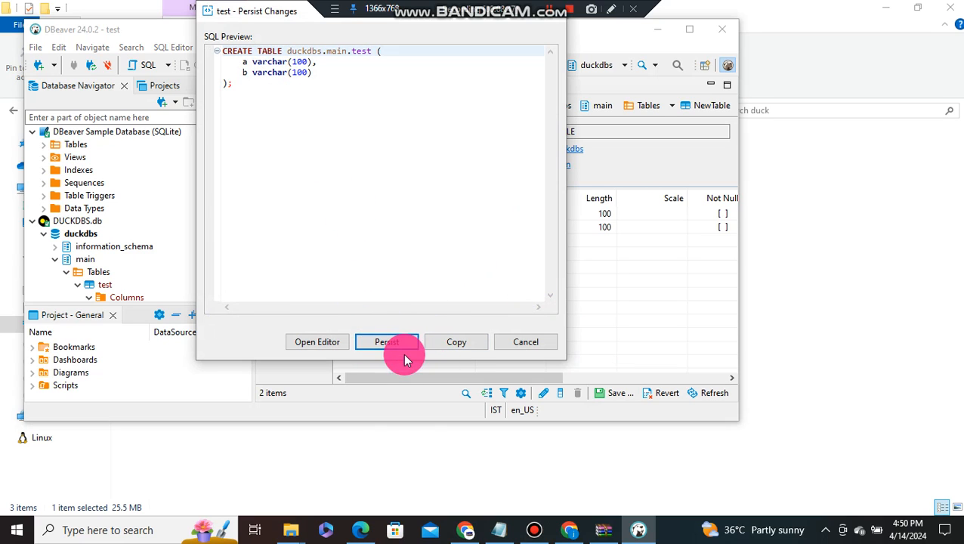
pyautogui.click(390, 342)
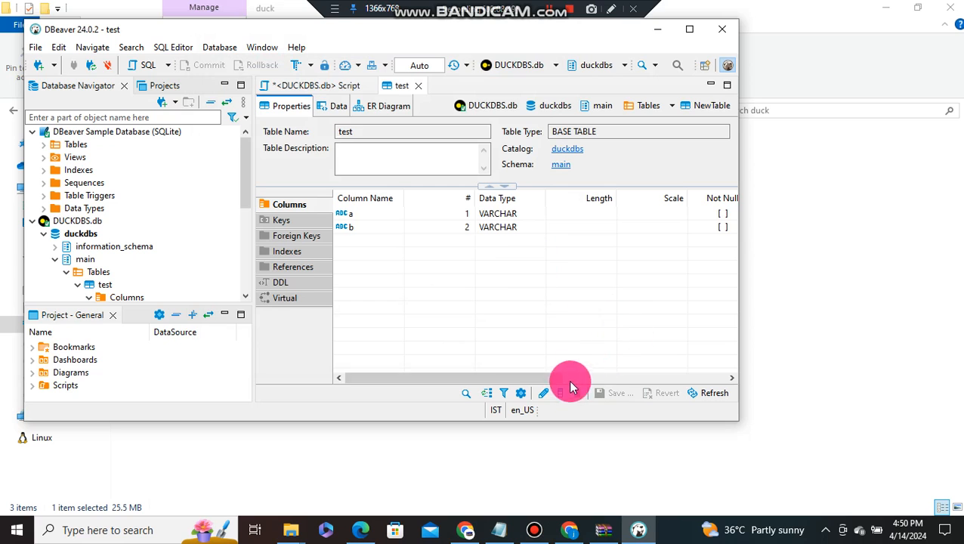
pyautogui.click(689, 28)
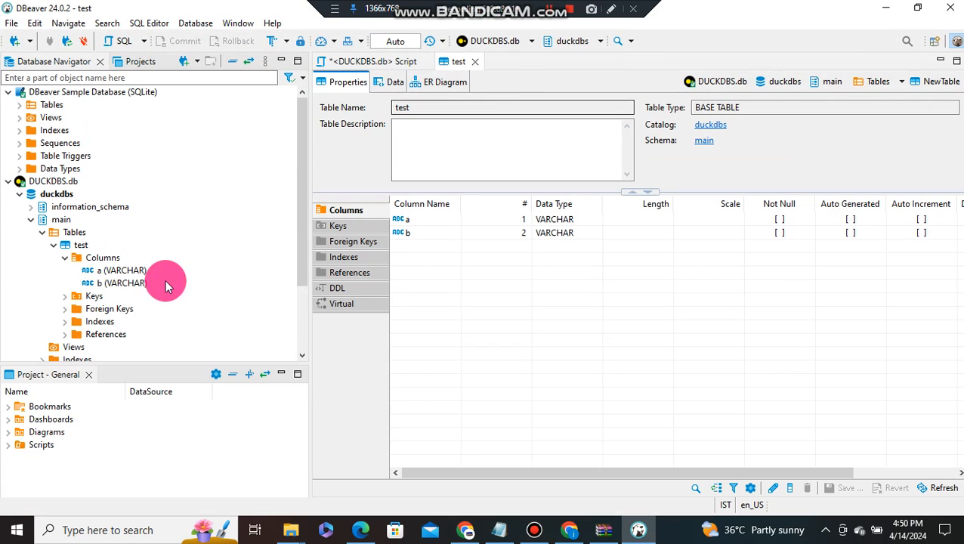
# Return to the DUCKDBS.db script and begin a statement on its third line with "insert into"
pyautogui.click(139, 41)
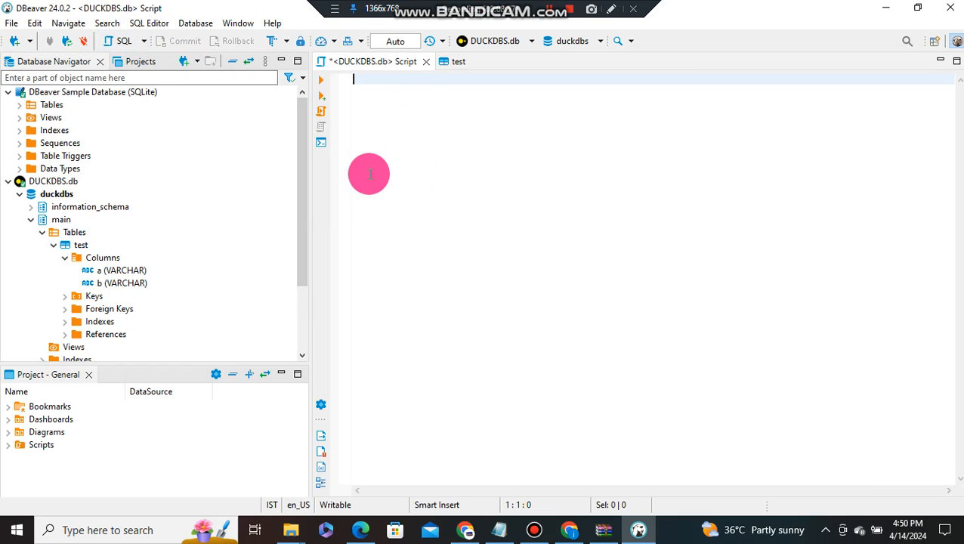
pyautogui.press('Return')
pyautogui.press('Return')
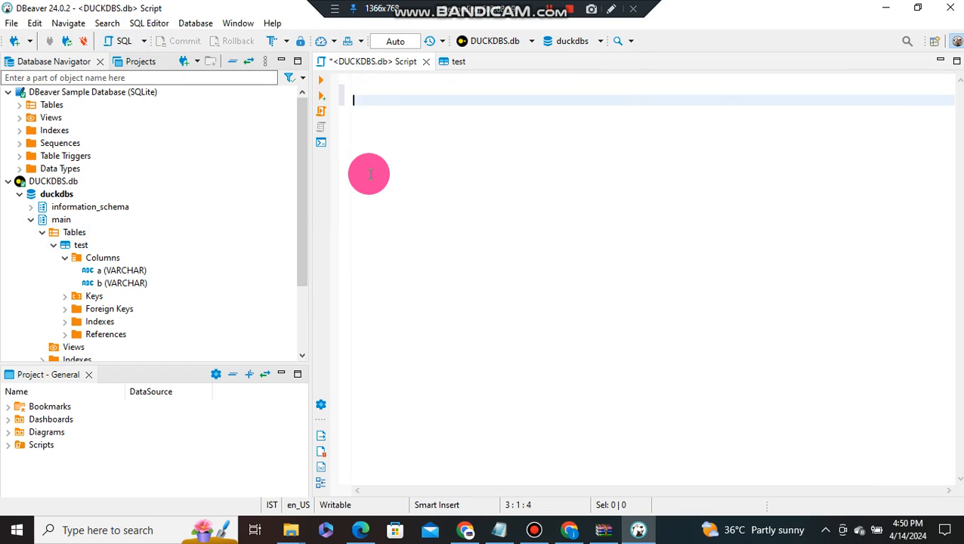
pyautogui.write('insert into')
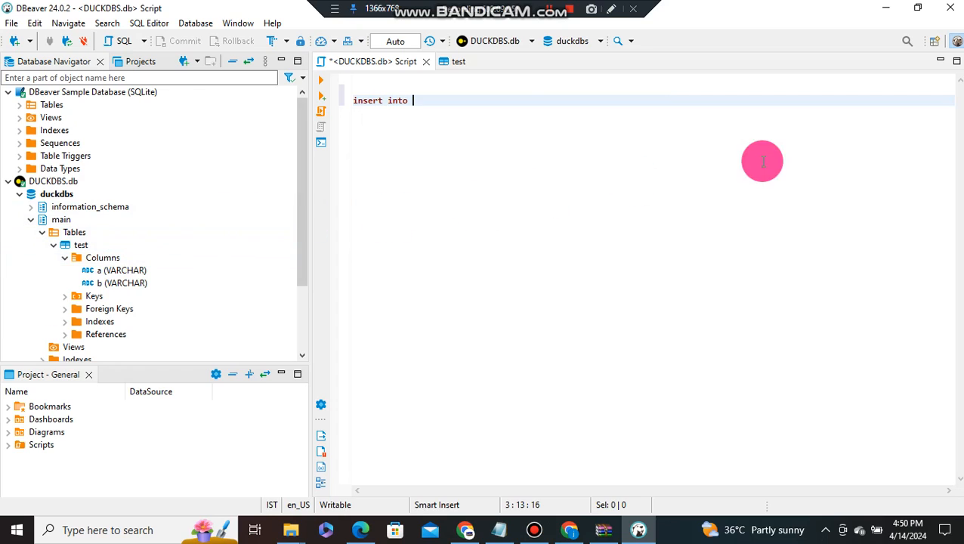
# Examine the column properties and the stored data of the test table
pyautogui.click(459, 62)
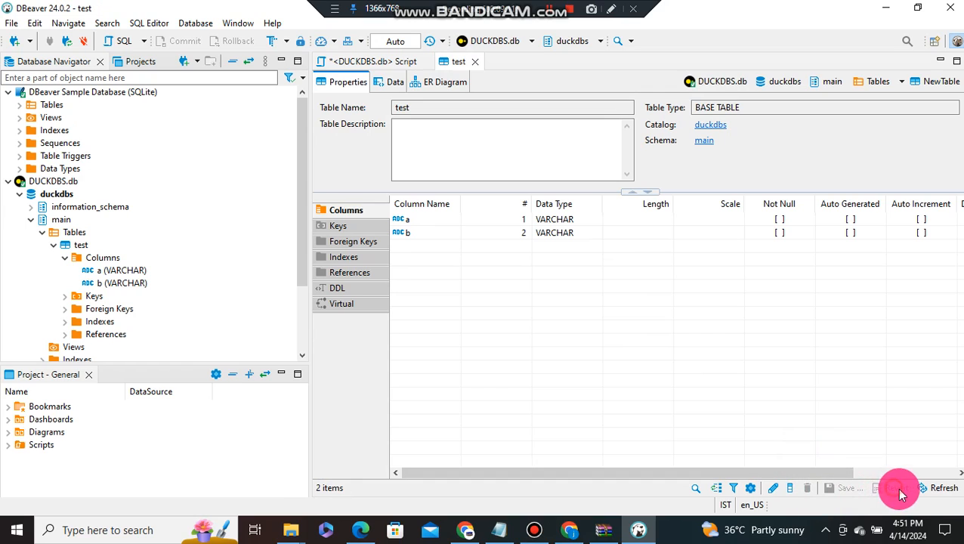
pyautogui.click(502, 148)
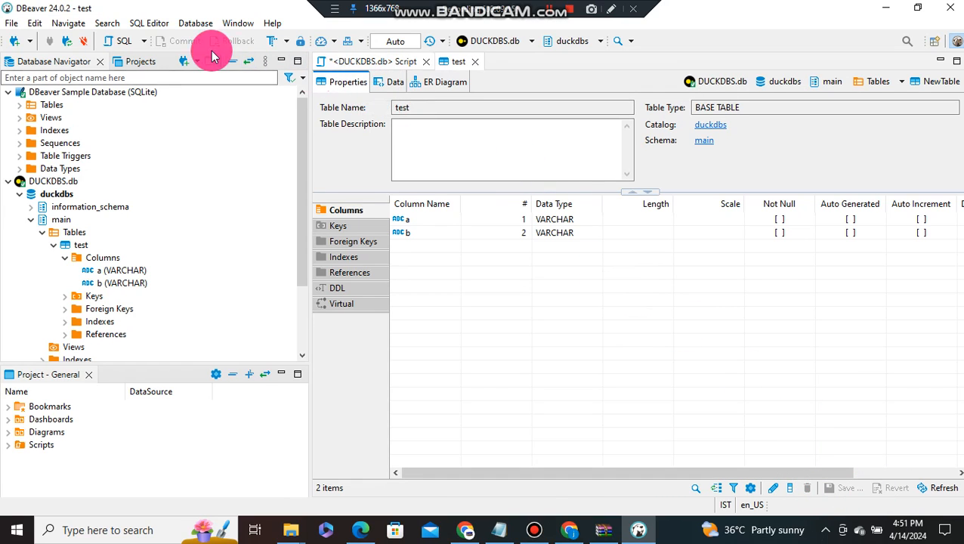
pyautogui.click(405, 60)
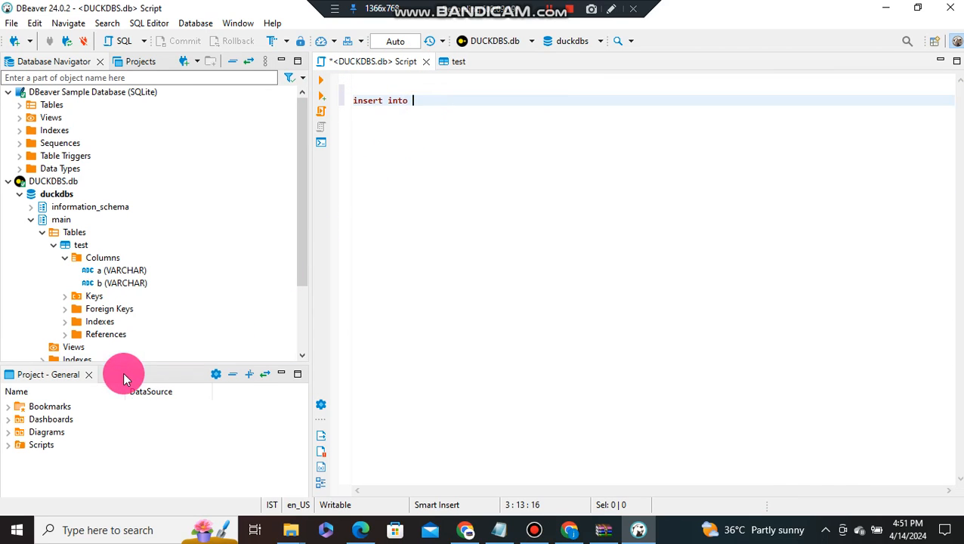
pyautogui.click(81, 250)
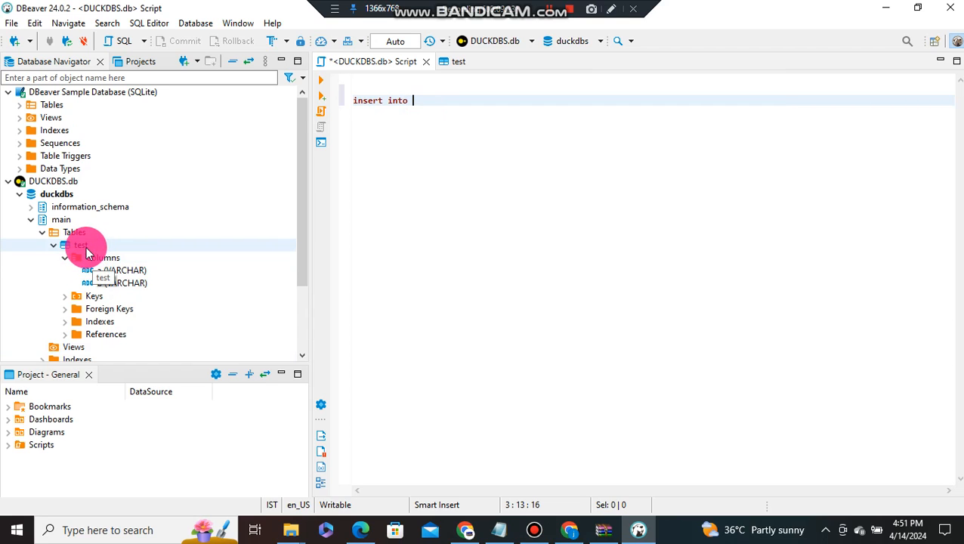
pyautogui.click(83, 248)
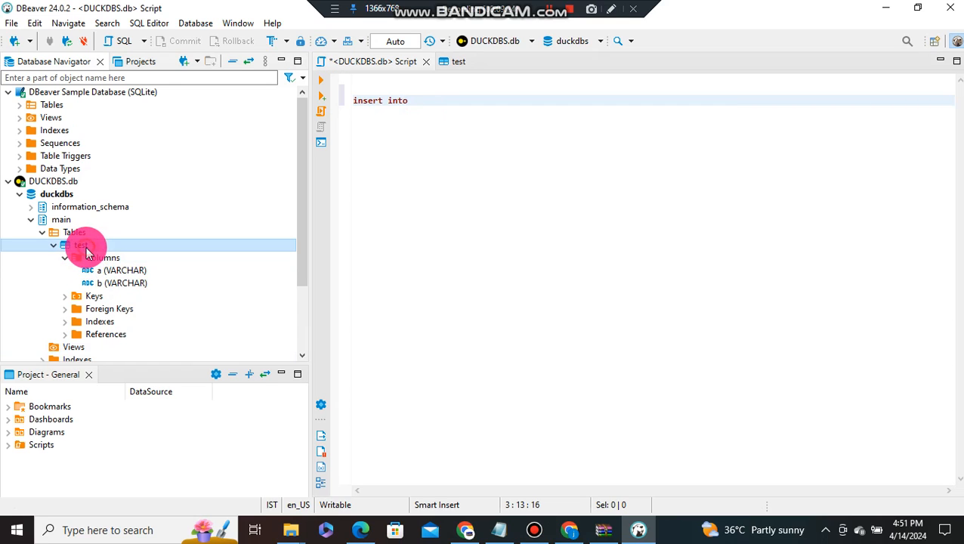
pyautogui.rightClick(178, 248)
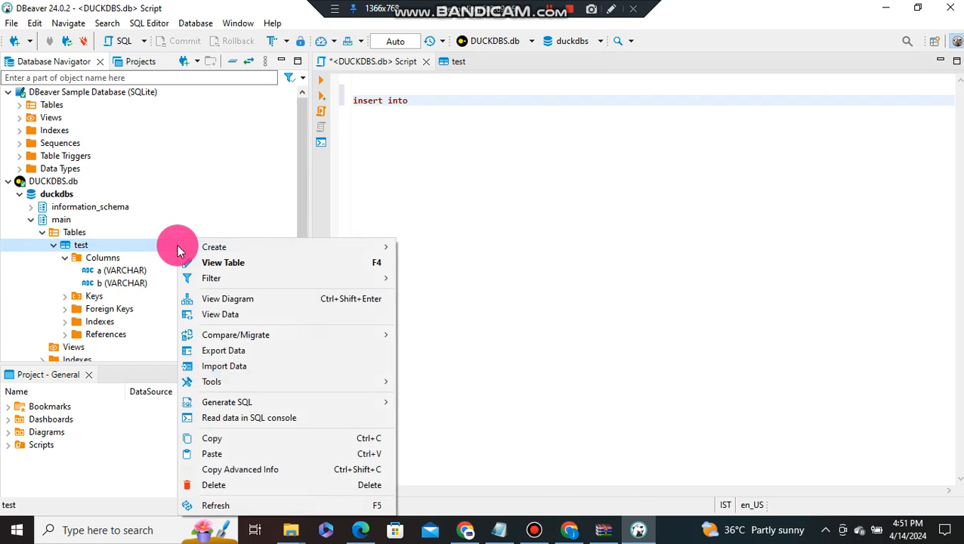
pyautogui.click(258, 272)
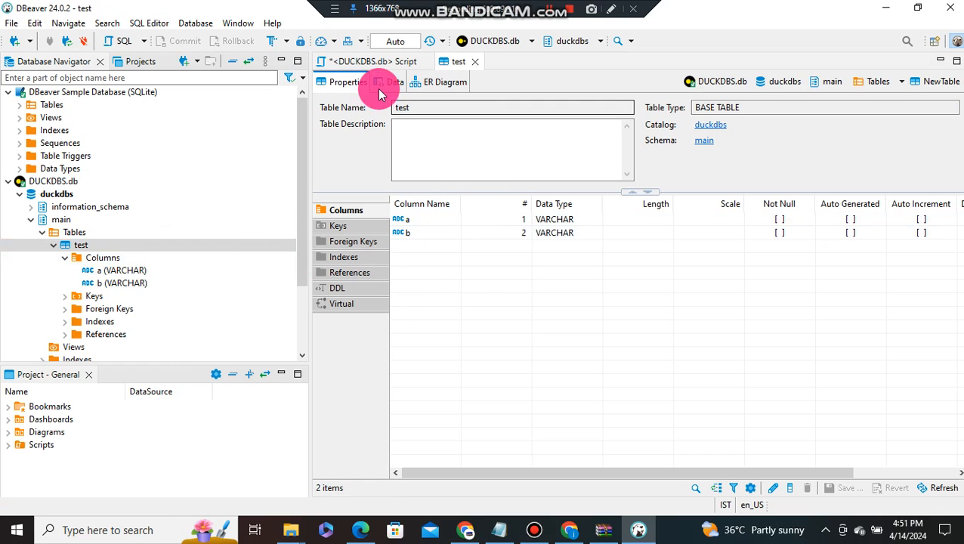
pyautogui.click(387, 85)
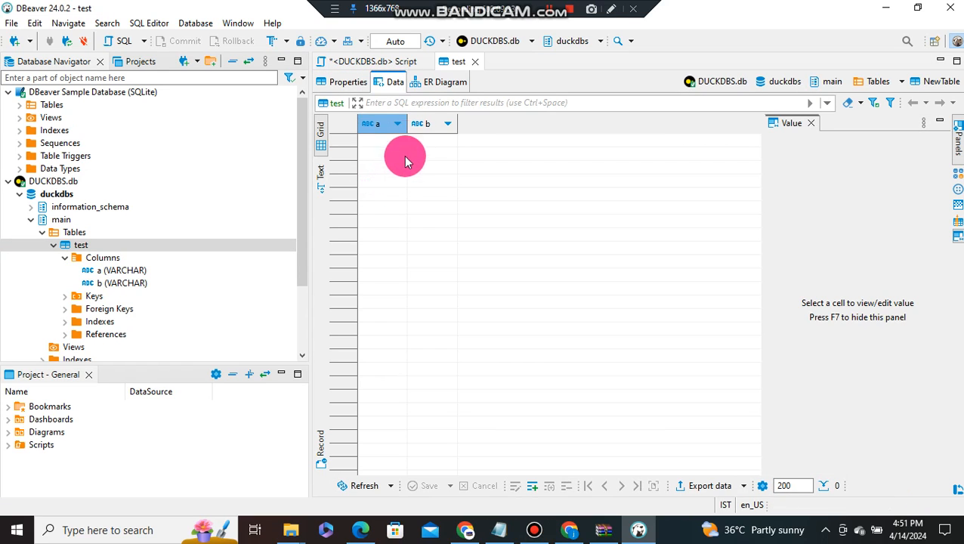
# Complete the statement as insert into duckdbs.main.test values('er','ad') and add the query select * from duckdbs.main.test below it
pyautogui.click(361, 64)
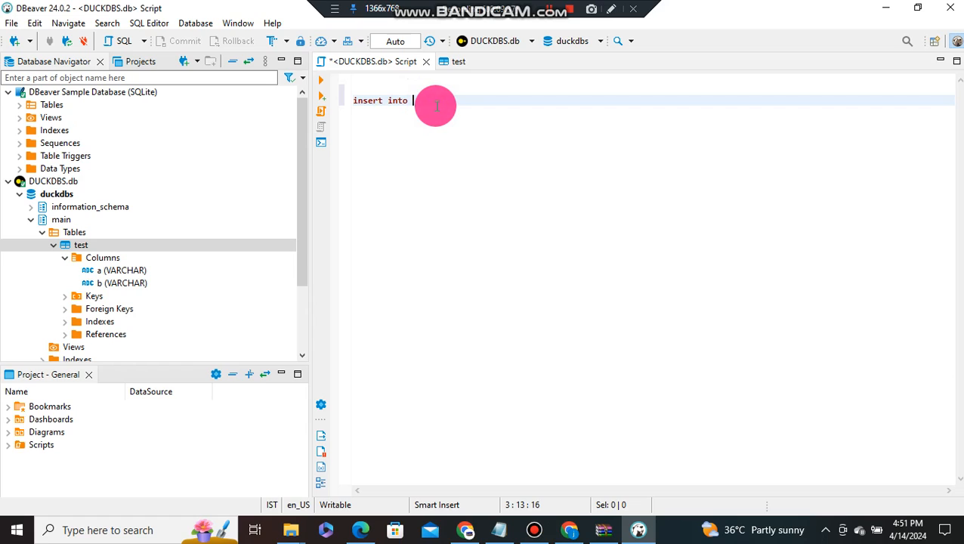
pyautogui.write('duck')
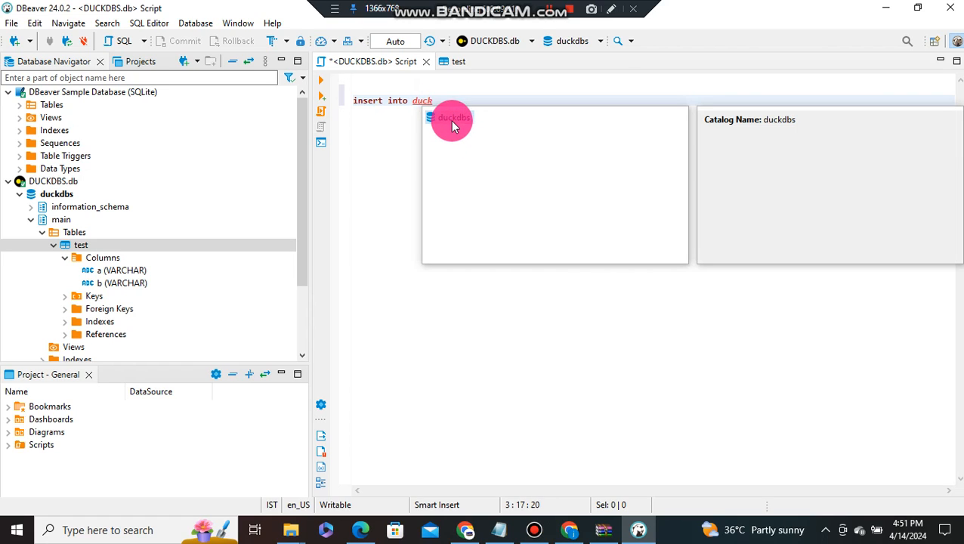
pyautogui.doubleClick(452, 121)
pyautogui.write('.')
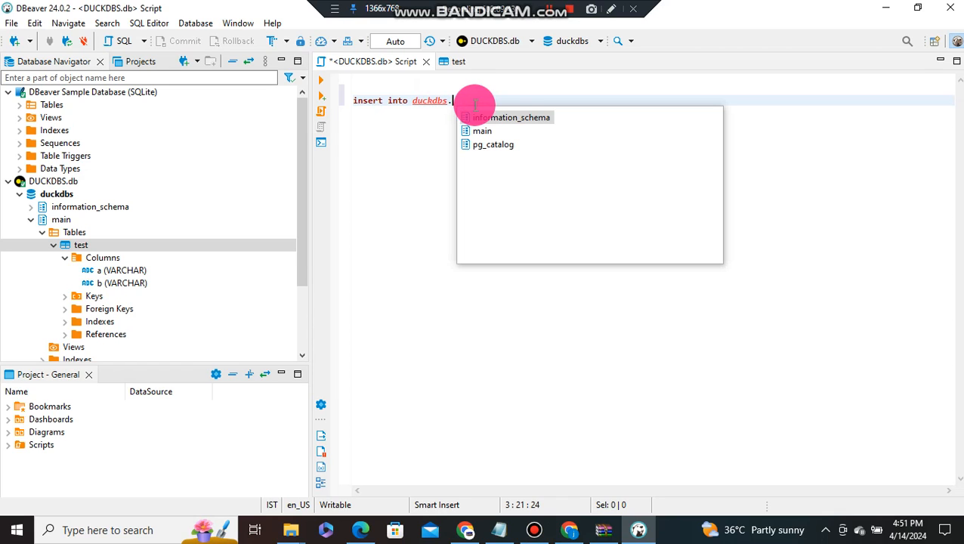
pyautogui.doubleClick(484, 130)
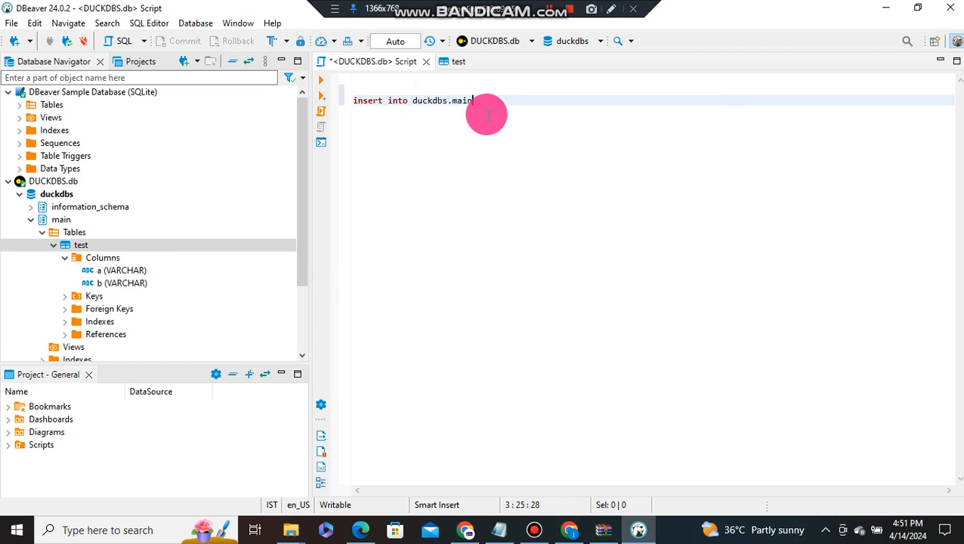
pyautogui.write(".test  values('er','ad")
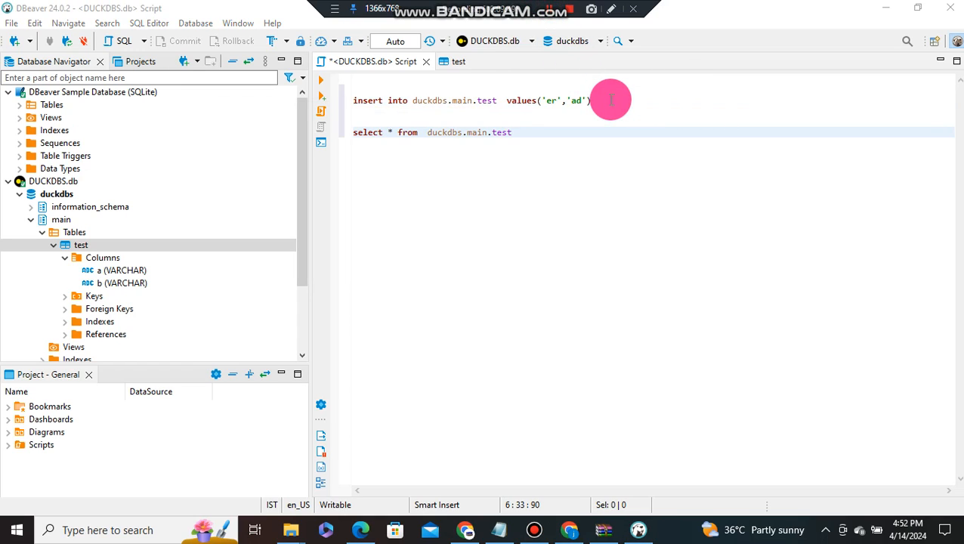
# Execute the insert statement on its own, followed by the select query on duckdbs.main.test
pyautogui.moveTo(610, 99); pyautogui.dragTo(391, 95)
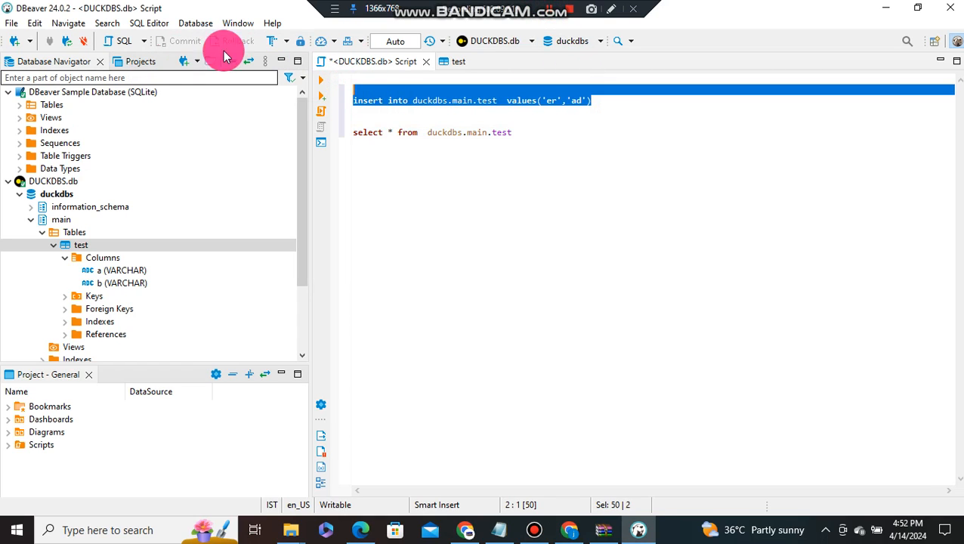
pyautogui.click(553, 11)
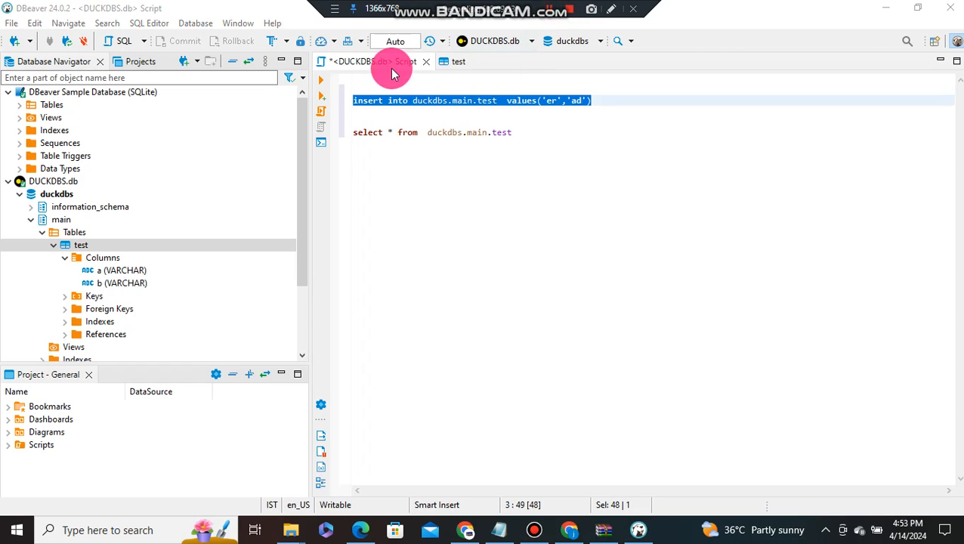
pyautogui.click(324, 79)
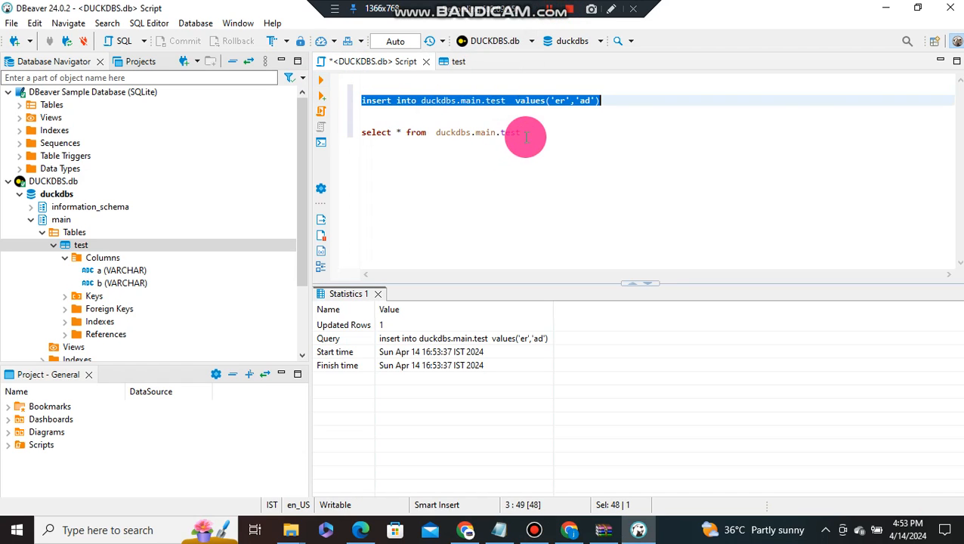
pyautogui.moveTo(525, 134); pyautogui.dragTo(354, 134)
pyautogui.click(321, 80)
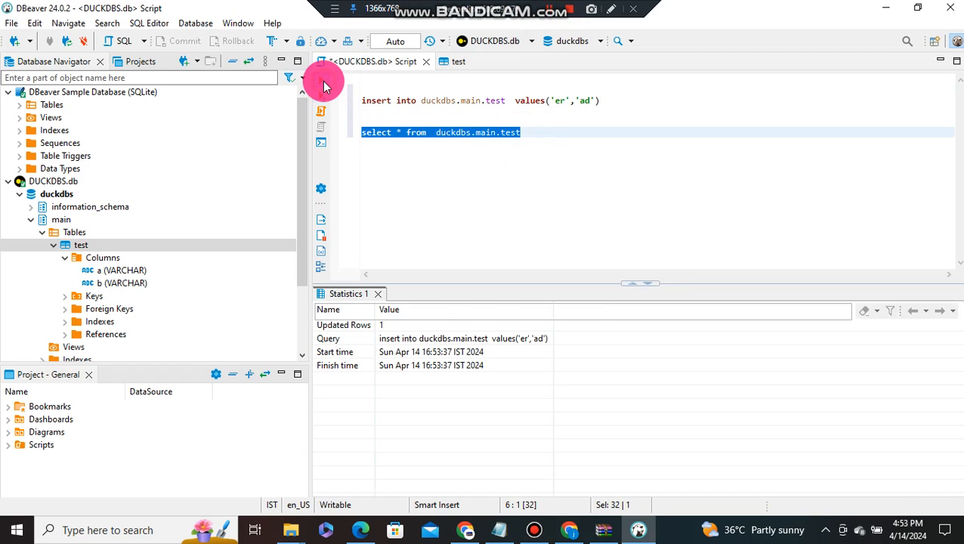